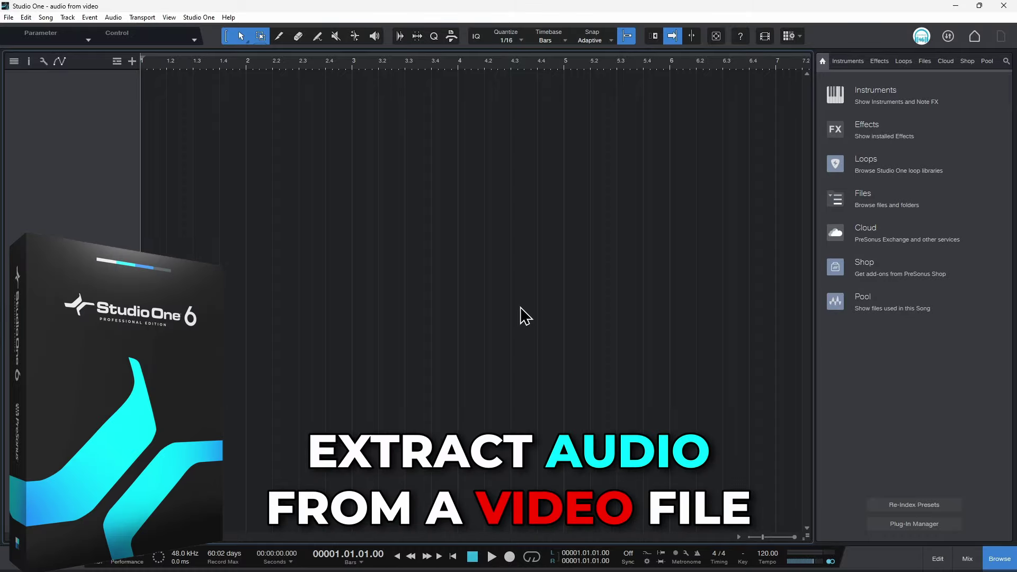
- Drag the P1001996 (2) clip from the Videos folder into the song as a video track
mouse_move(466, 565)
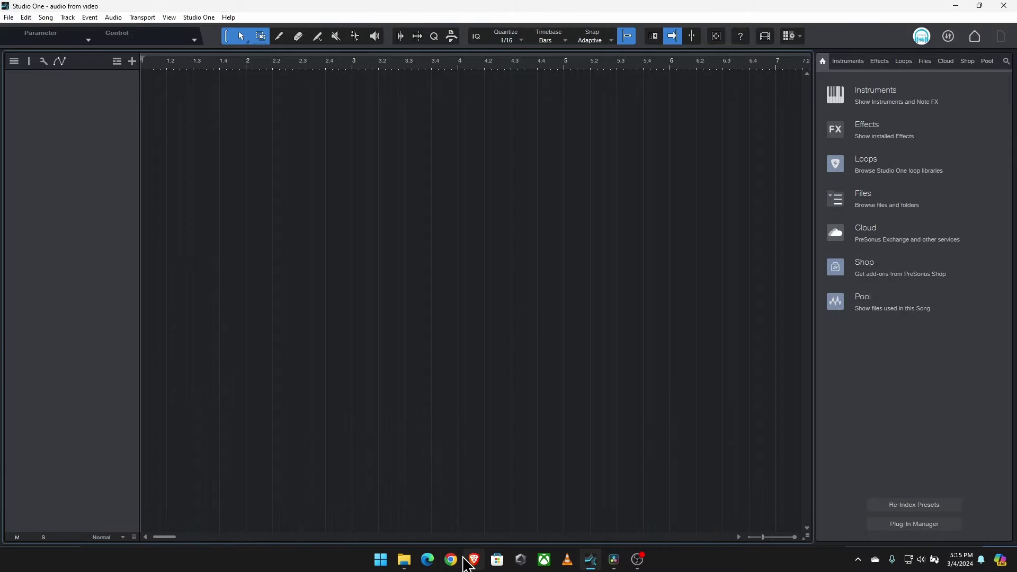
click(403, 560)
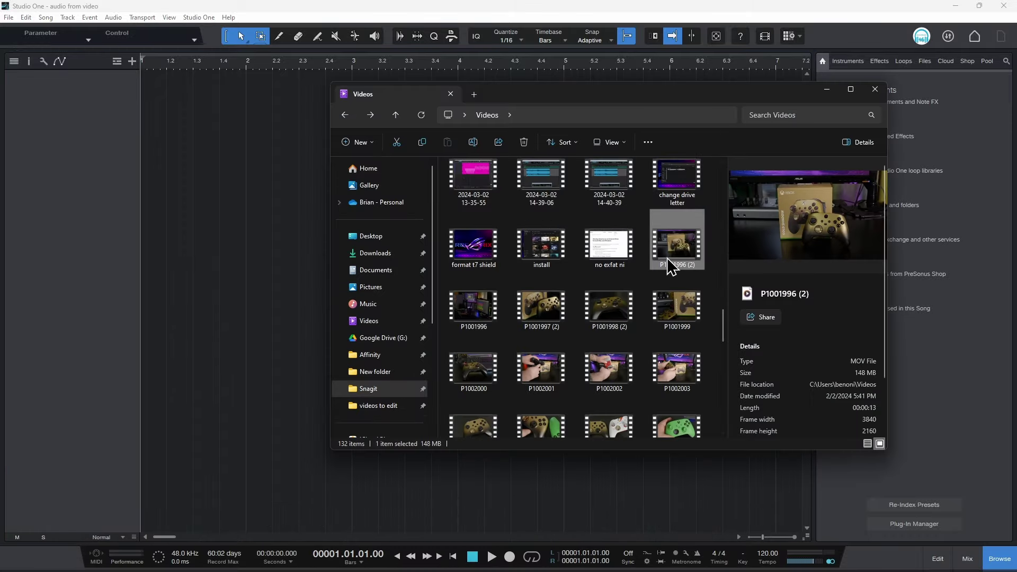
drag(674, 261, 150, 185)
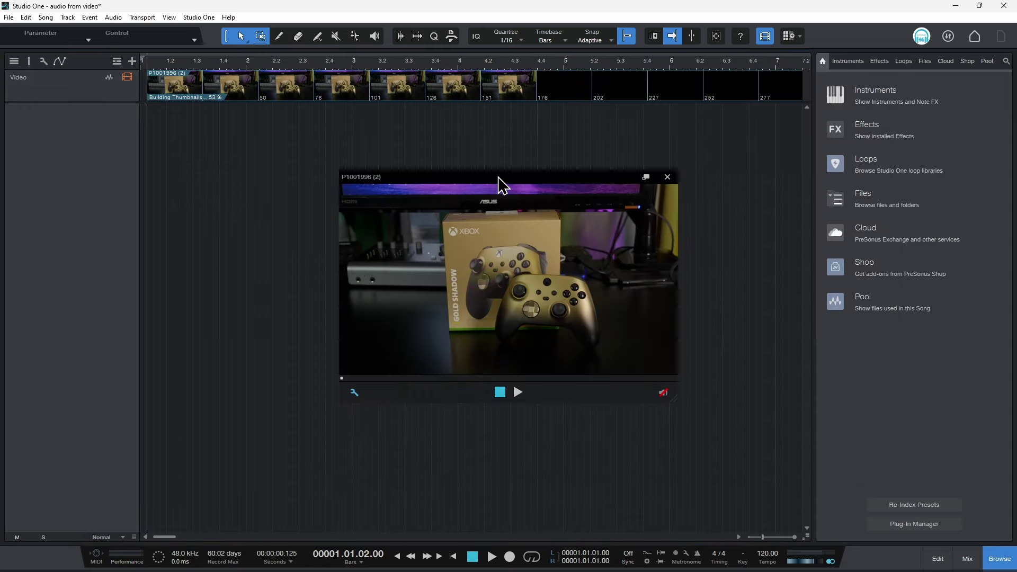
- Move the video player aside and resize the video track so its thumbnails show larger
drag(501, 174, 633, 186)
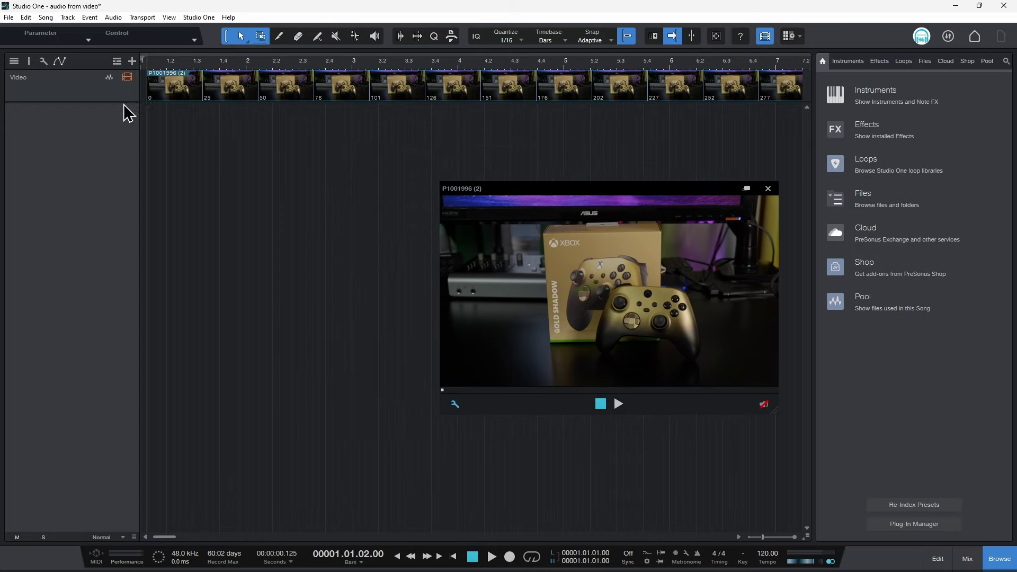
drag(125, 101, 125, 194)
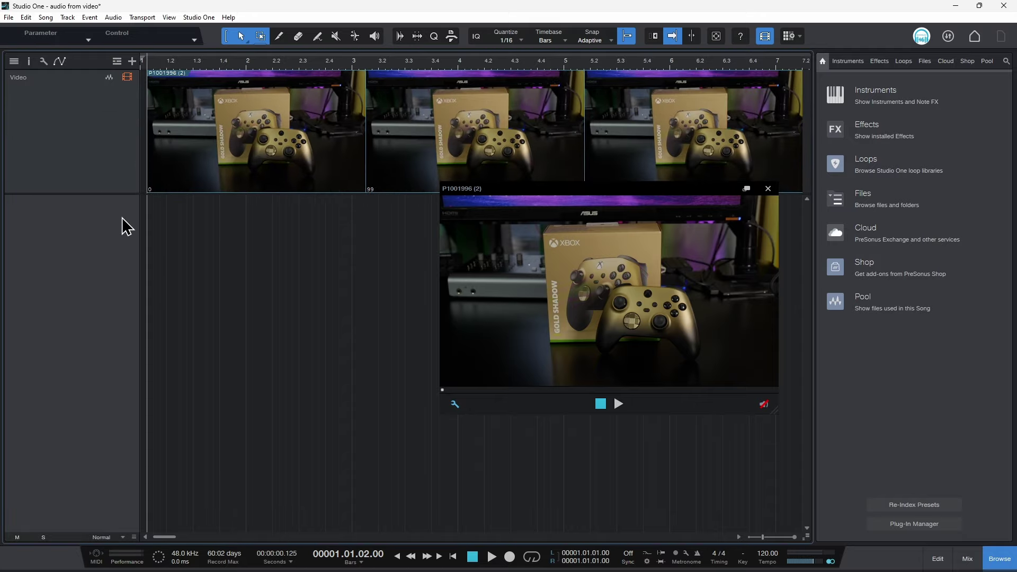
click(456, 404)
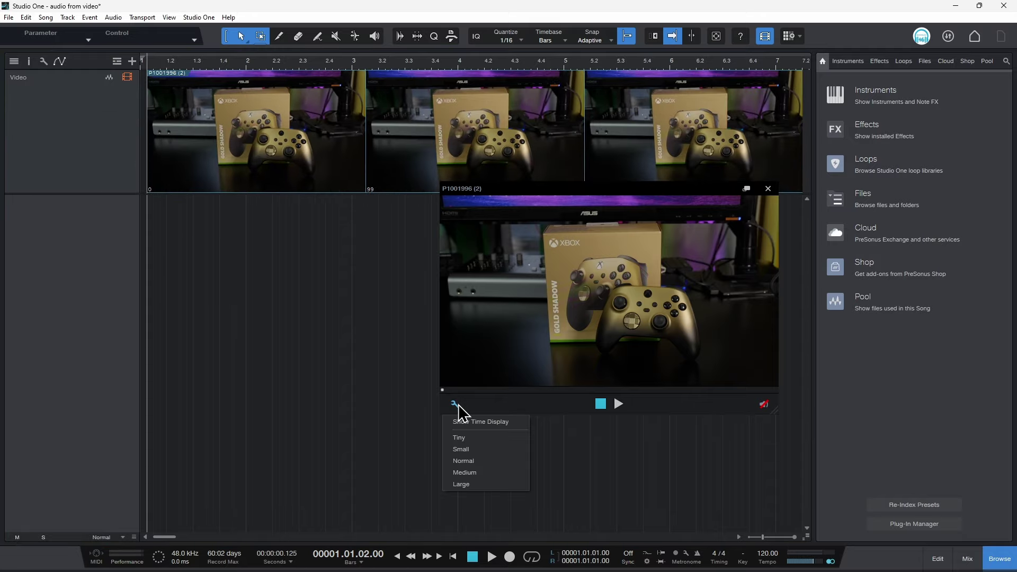
click(533, 403)
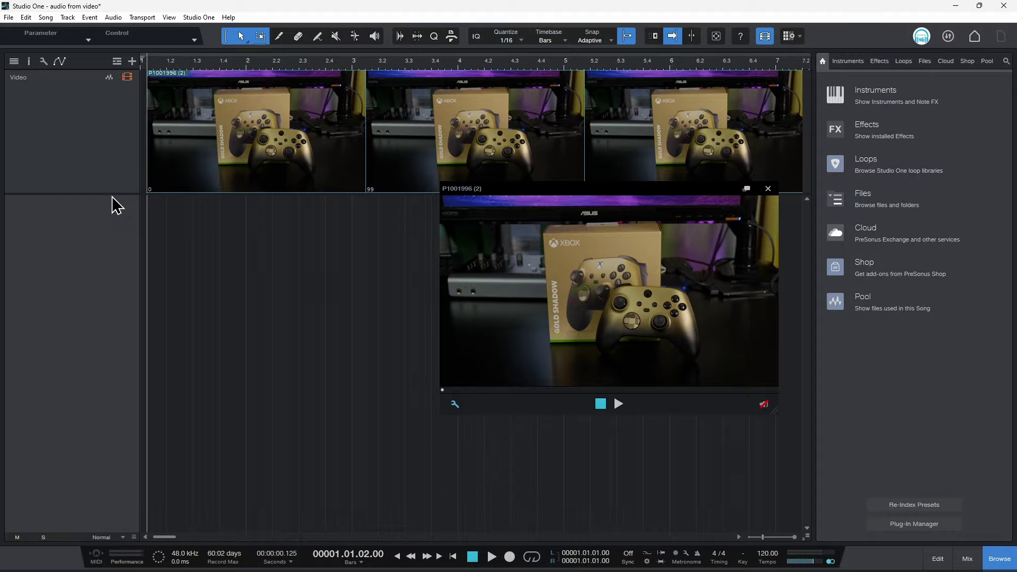
drag(118, 194, 132, 156)
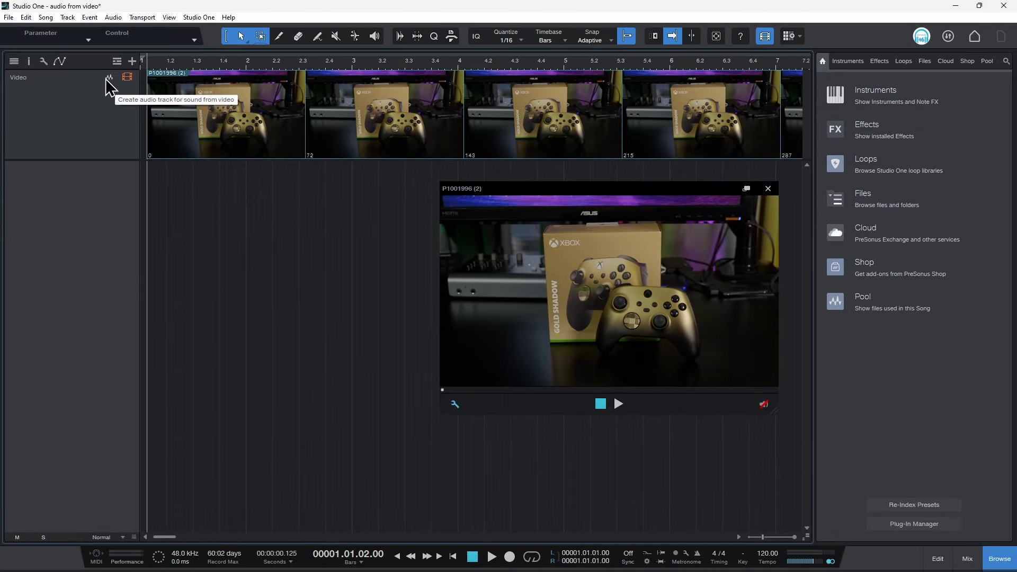
- Create an audio track from the P1001996 (2) clip's sound and select it
click(109, 78)
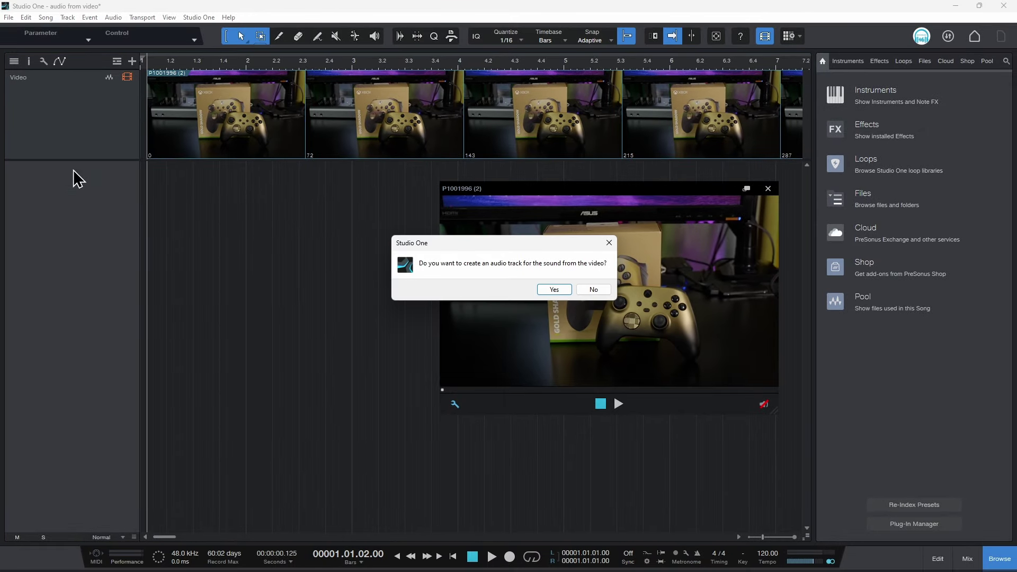
click(554, 289)
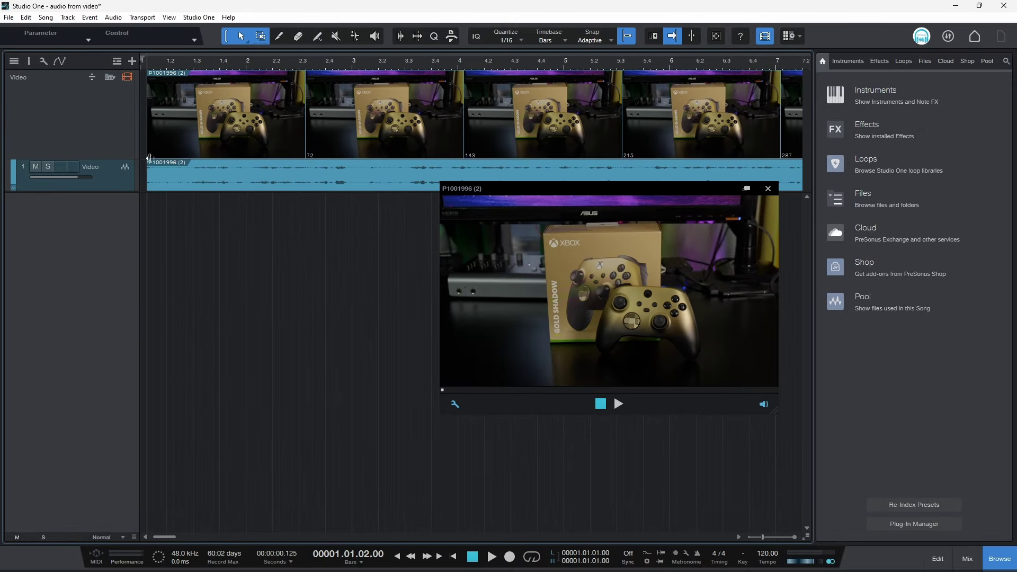
click(126, 190)
- Close the video player, make the audio track much taller, and zoom to fit the clip
click(768, 189)
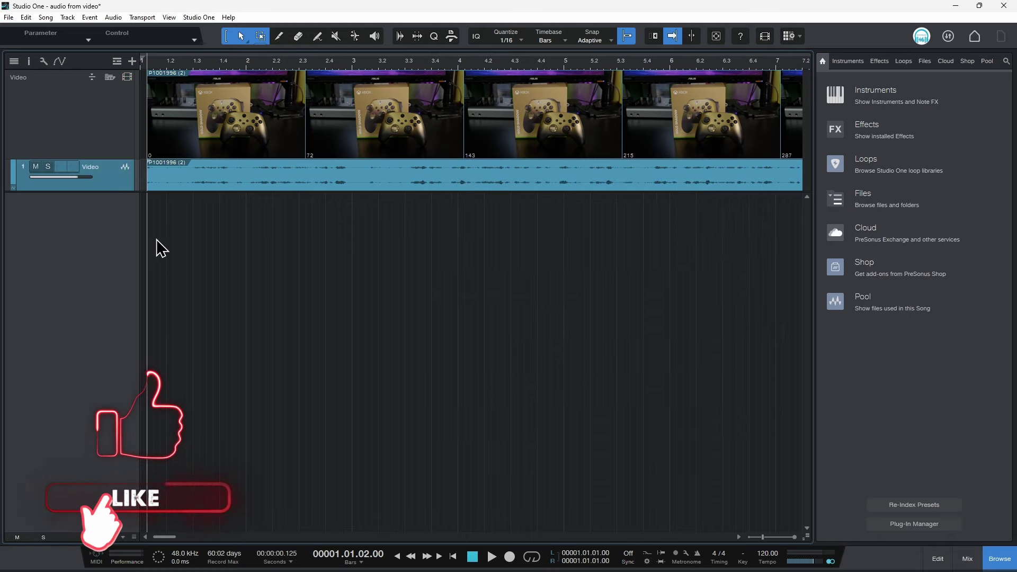
drag(115, 189, 115, 358)
drag(498, 62, 497, 63)
- Try trimming the clip to bar 3 and splitting at bar 3.3, then undo it
drag(154, 277, 218, 270)
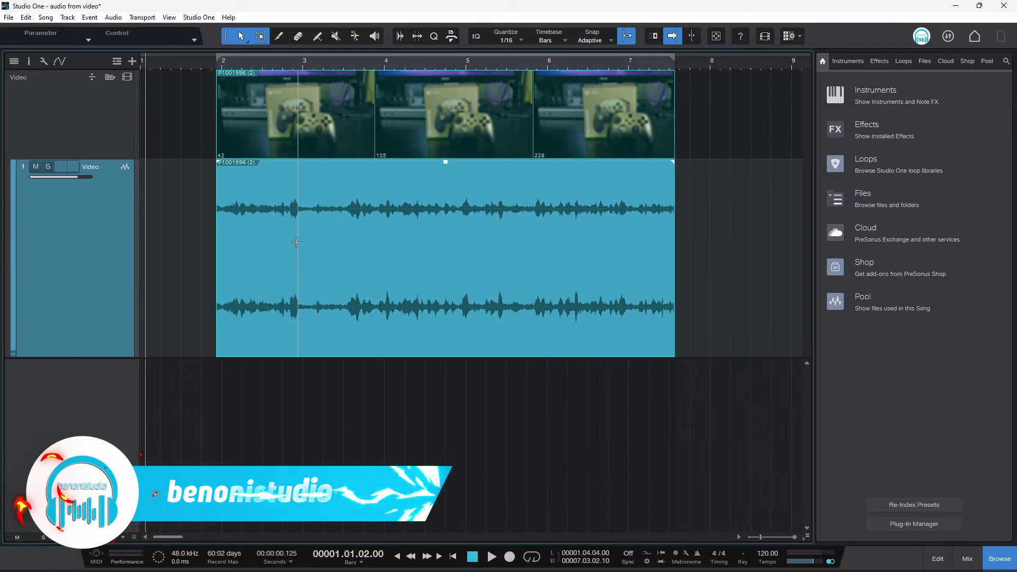
double_click(344, 213)
drag(345, 214, 451, 227)
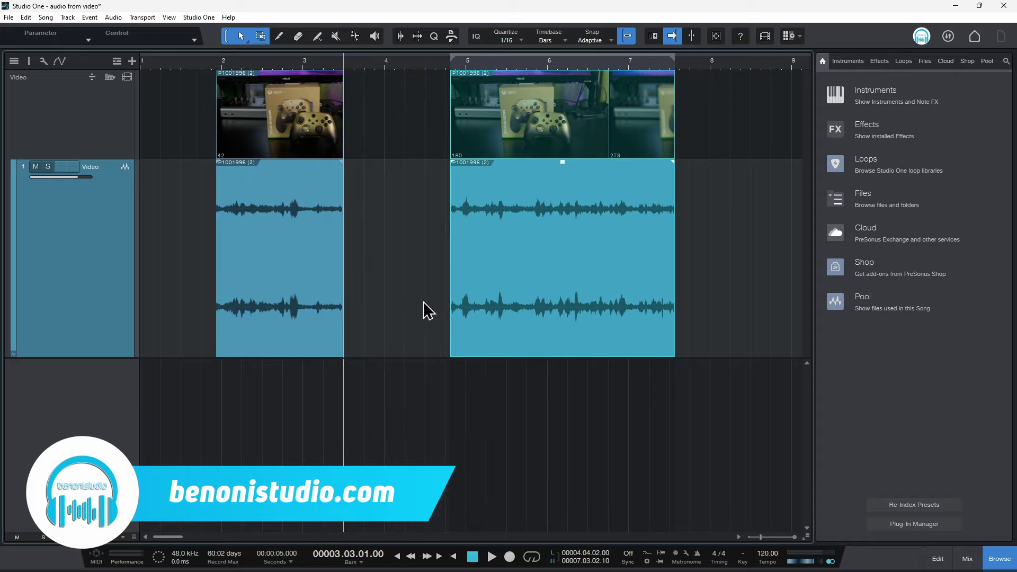
key(ctrl+z)
key(ctrl+z)
key(ctrl+z)
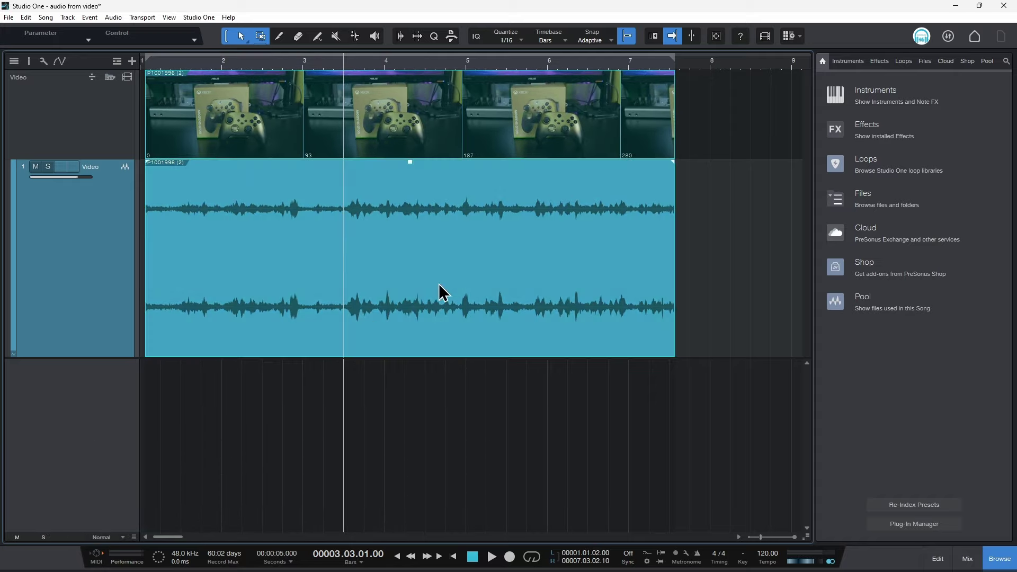
- Move the audio clip later on the timeline, then back toward the start
drag(284, 334, 479, 341)
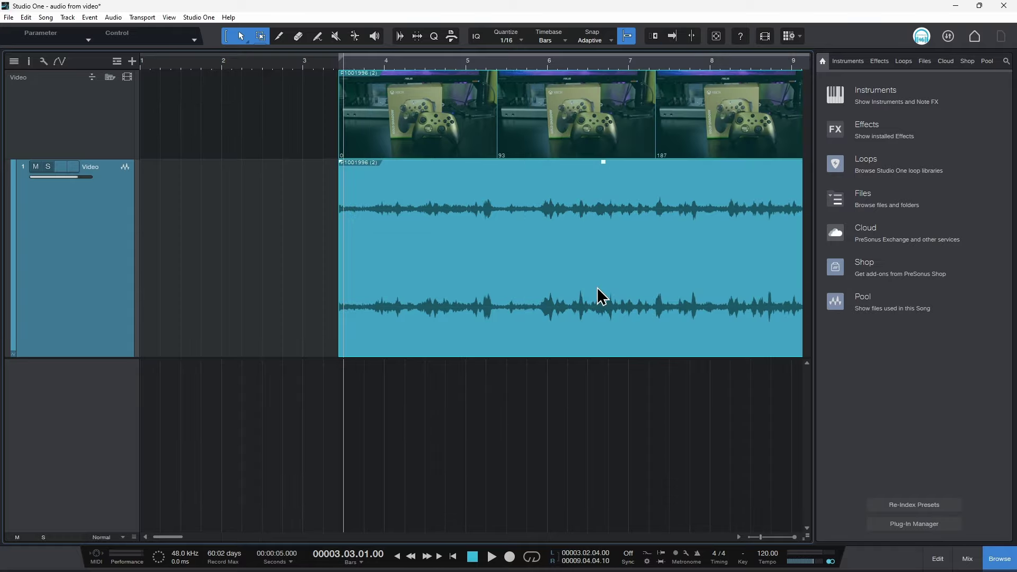
drag(596, 291, 424, 300)
drag(307, 306, 278, 307)
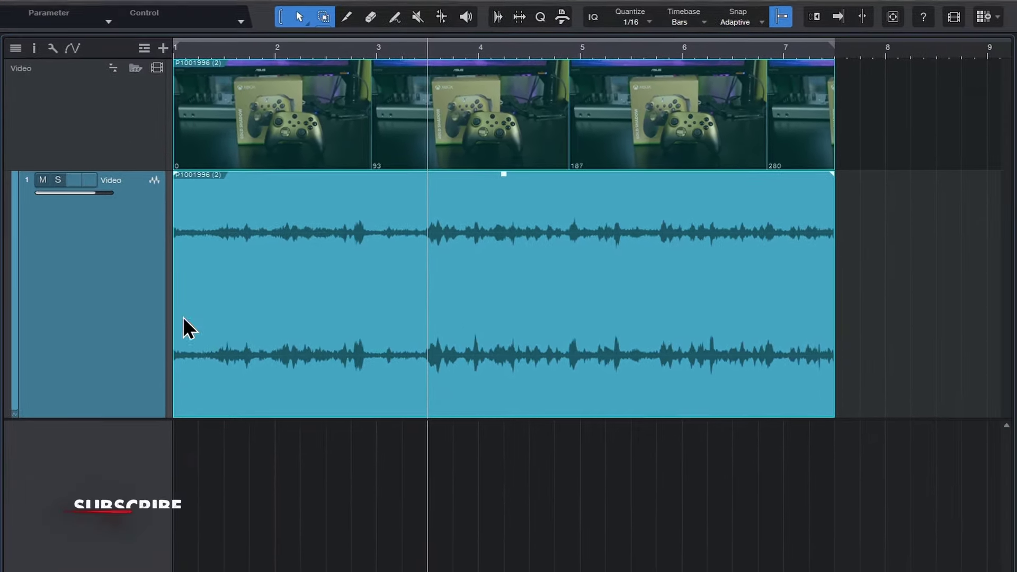
- Select the audio event alone and place it just after bar 2
click(488, 465)
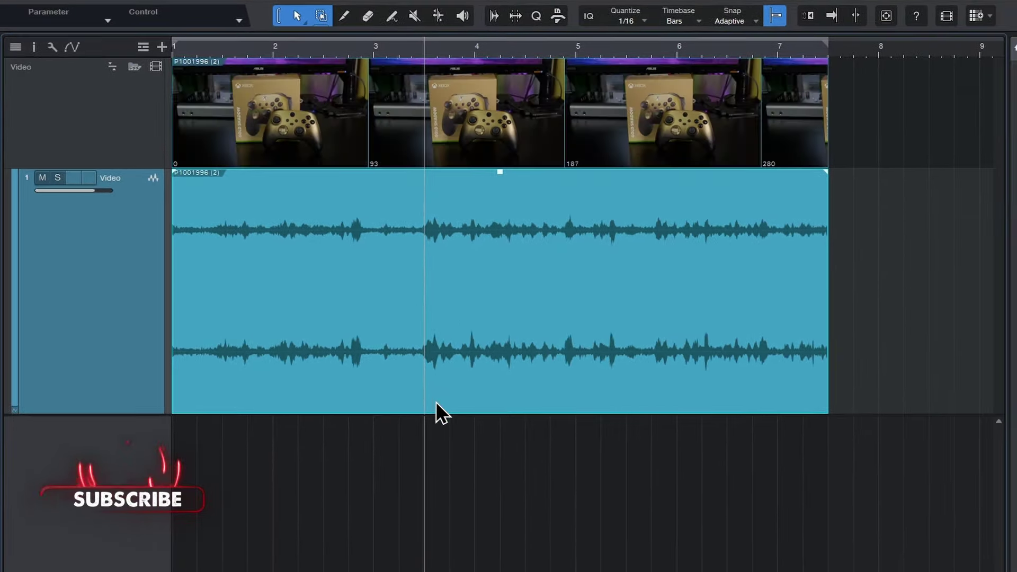
drag(320, 438, 341, 440)
drag(304, 379, 422, 366)
- Split the audio near bar 4 and bar 2.9, trimming the new pieces' starts to leave gaps
double_click(493, 288)
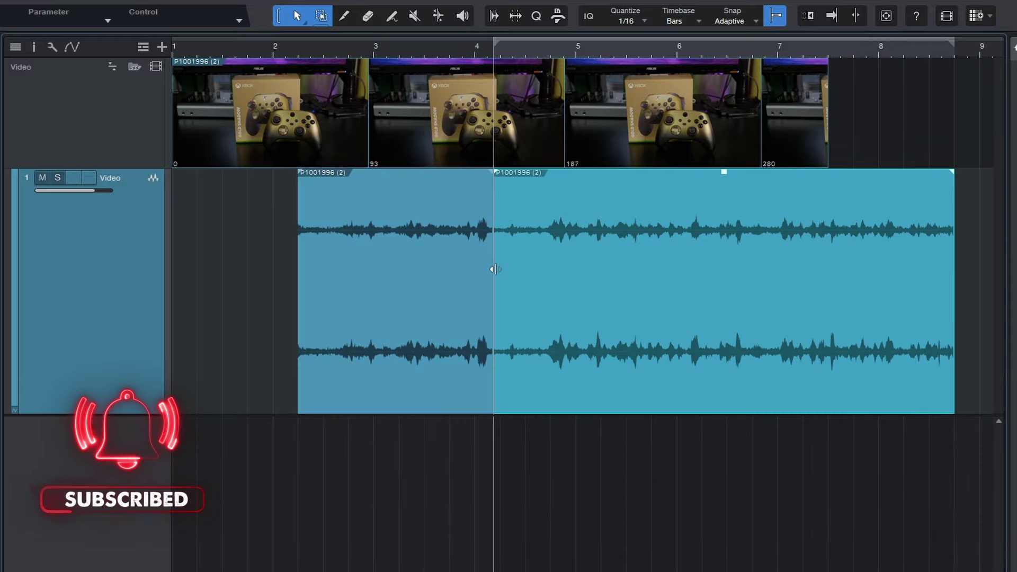
drag(494, 269, 612, 274)
alt+click(361, 281)
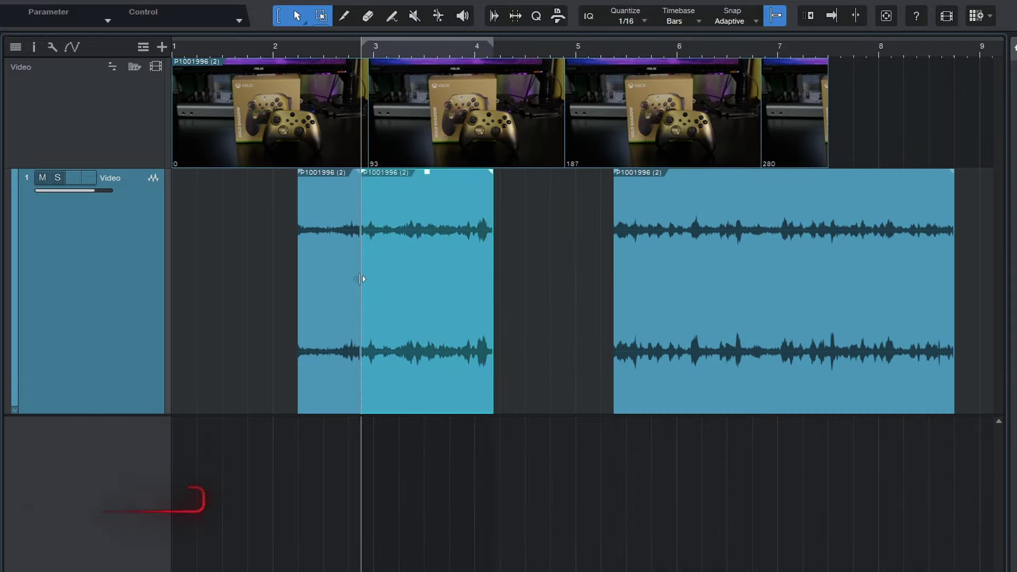
drag(363, 268, 425, 281)
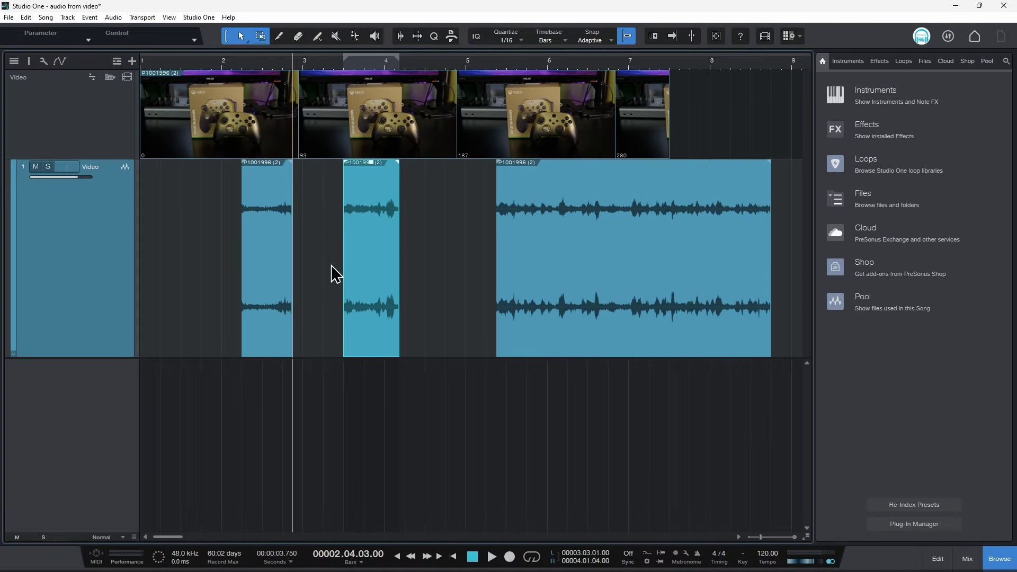
click(357, 126)
- Delete the video event and shrink the empty video track to its minimum
key(Delete)
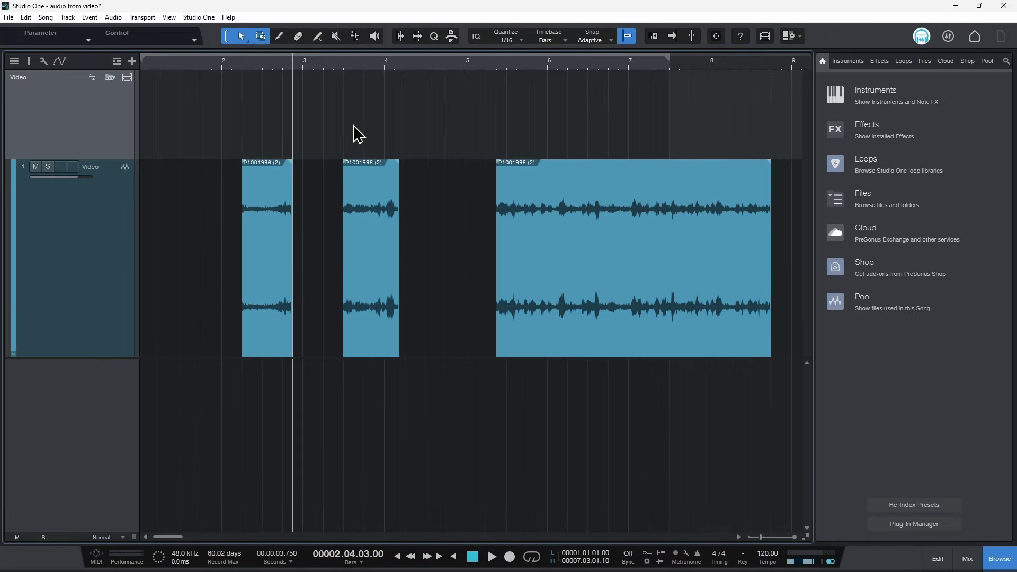
drag(120, 159, 125, 91)
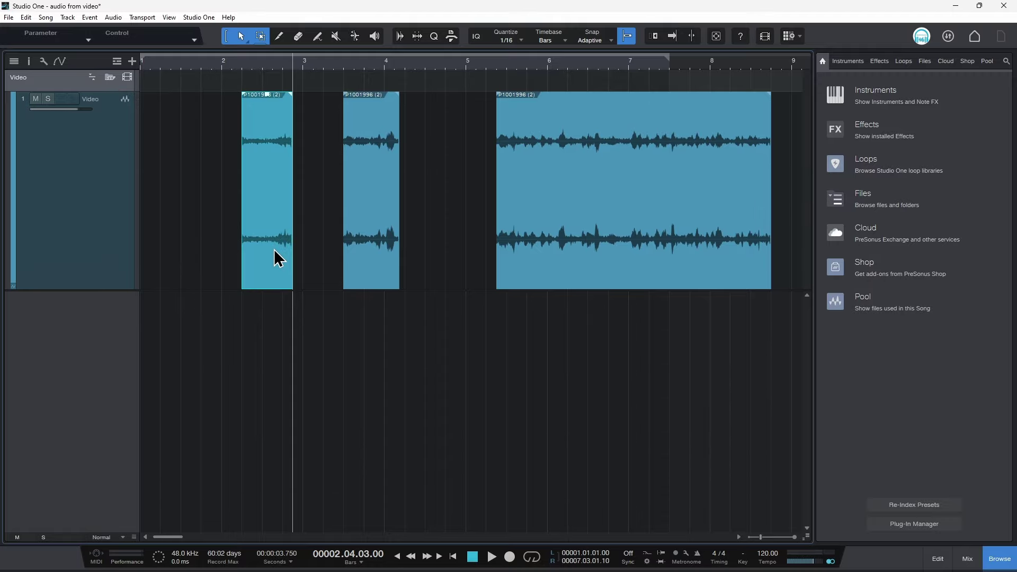
drag(273, 252, 253, 259)
- Move the first audio piece earlier and shift the last piece slightly later
drag(253, 258, 198, 259)
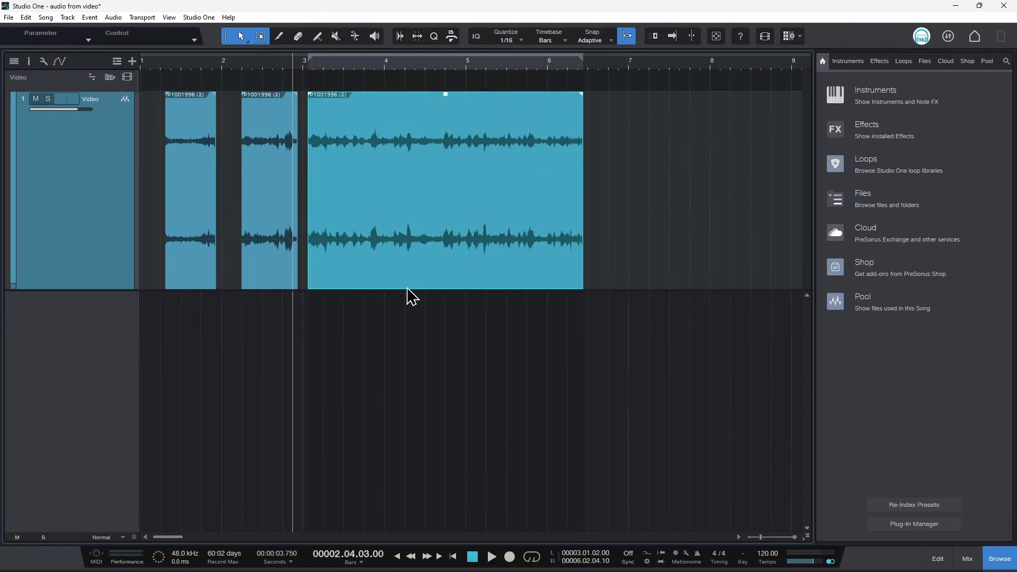
drag(405, 240, 451, 241)
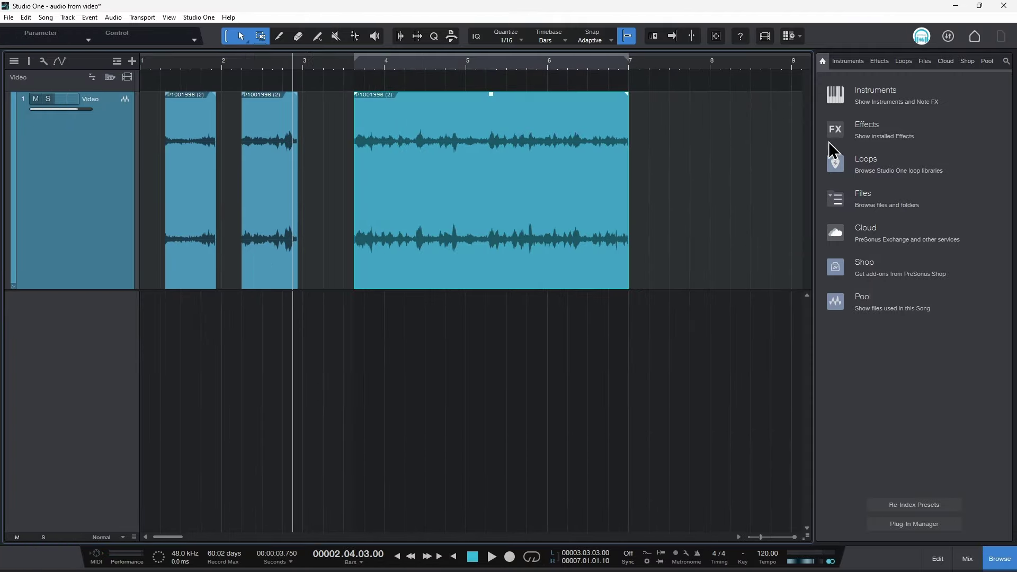
click(880, 61)
scroll(904, 394, down, 10)
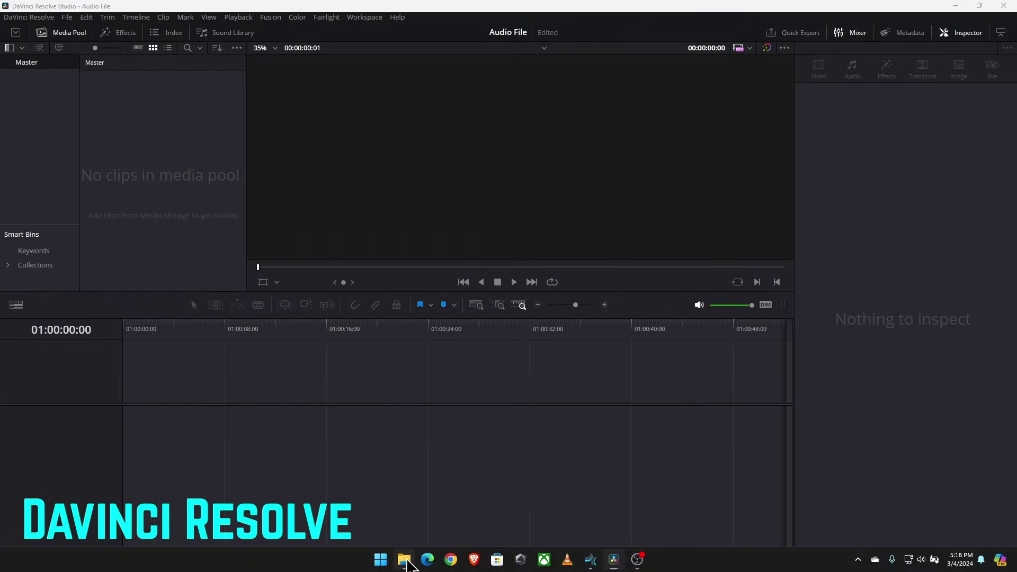
click(404, 560)
scroll(577, 289, up, 5)
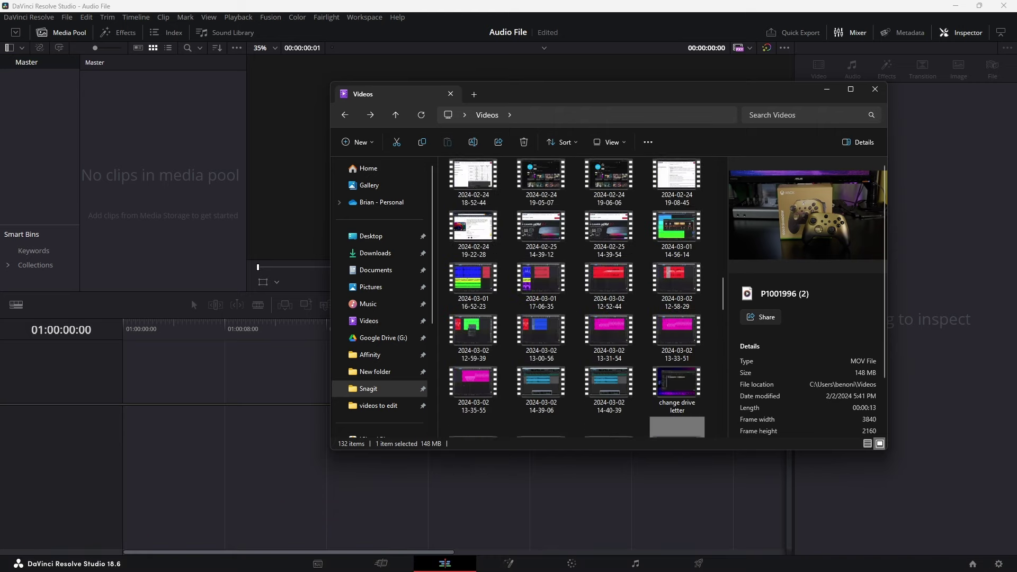
drag(0, 82, 0, 139)
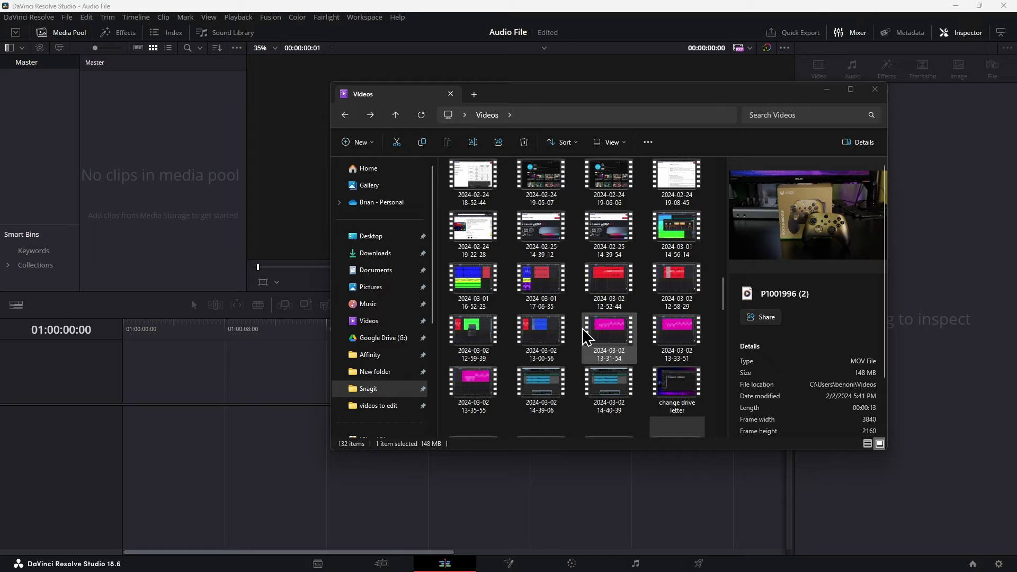
click(612, 286)
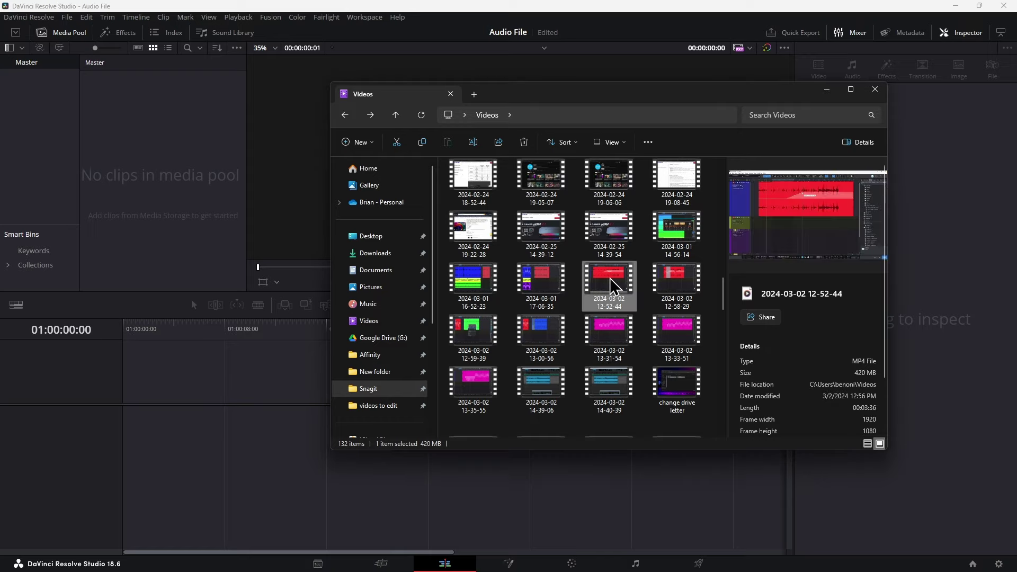
click(540, 291)
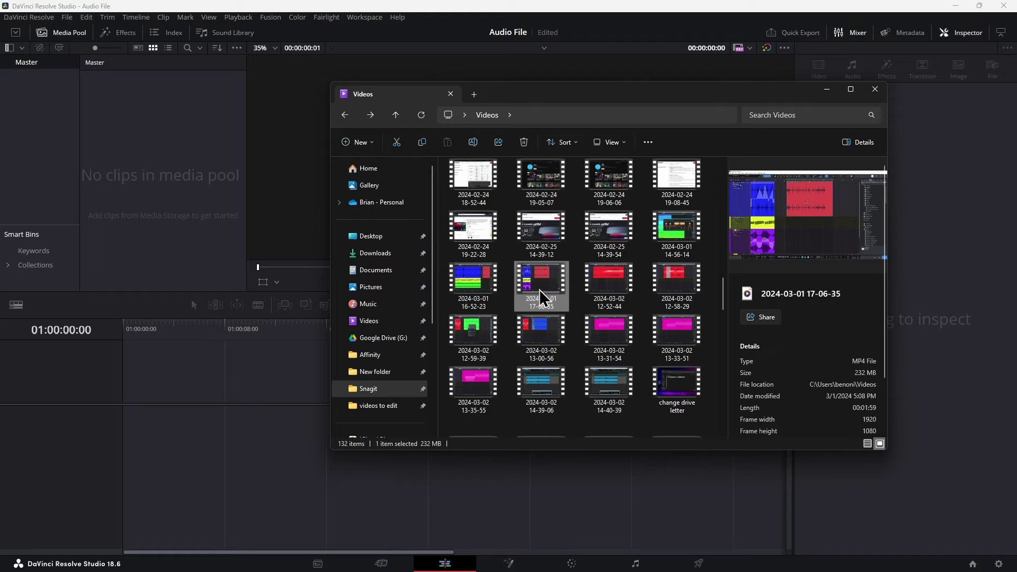
click(667, 233)
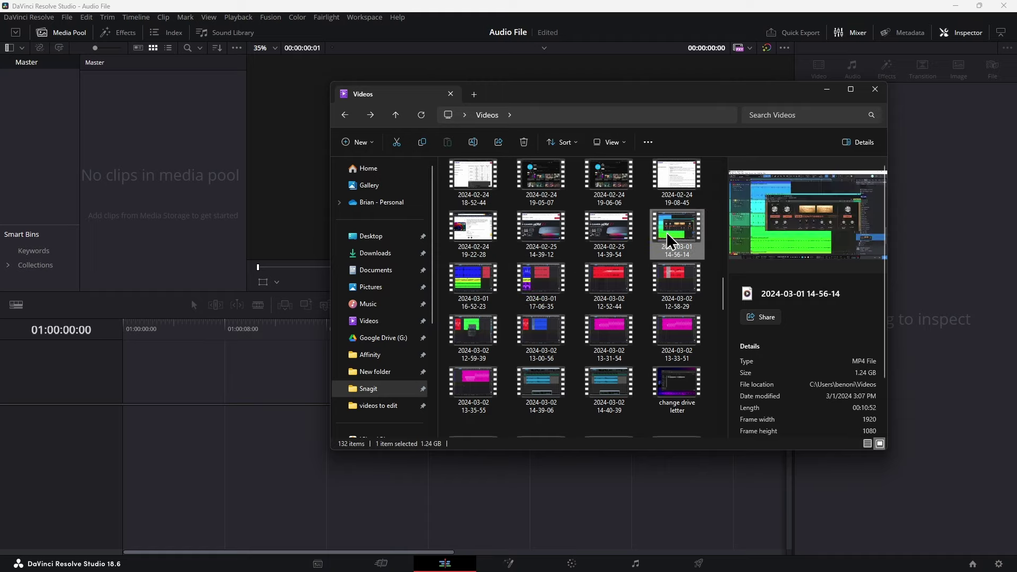
drag(689, 243, 173, 202)
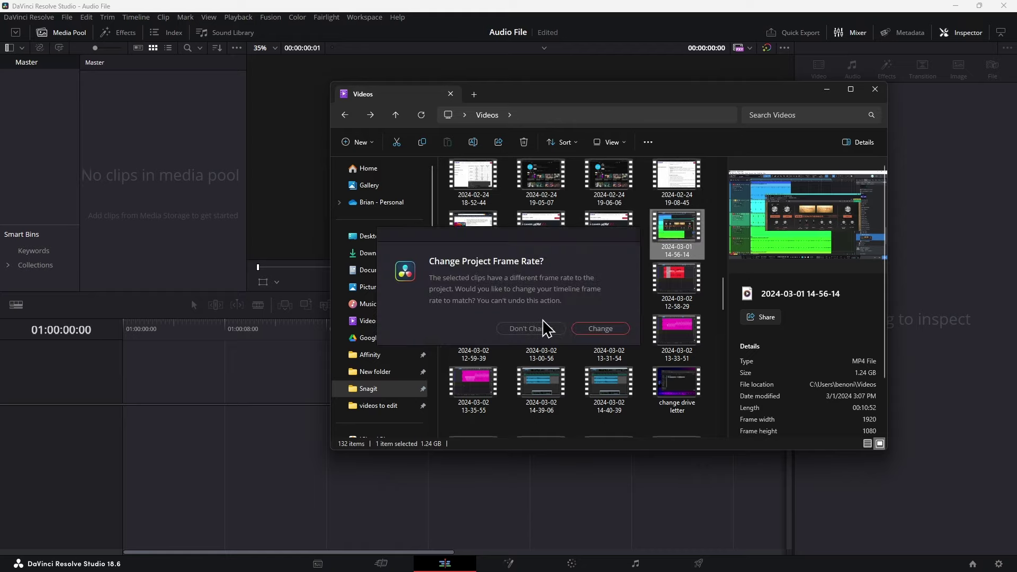
click(600, 329)
- Create a timeline from the clip and shrink the viewer to give the timeline room
click(150, 212)
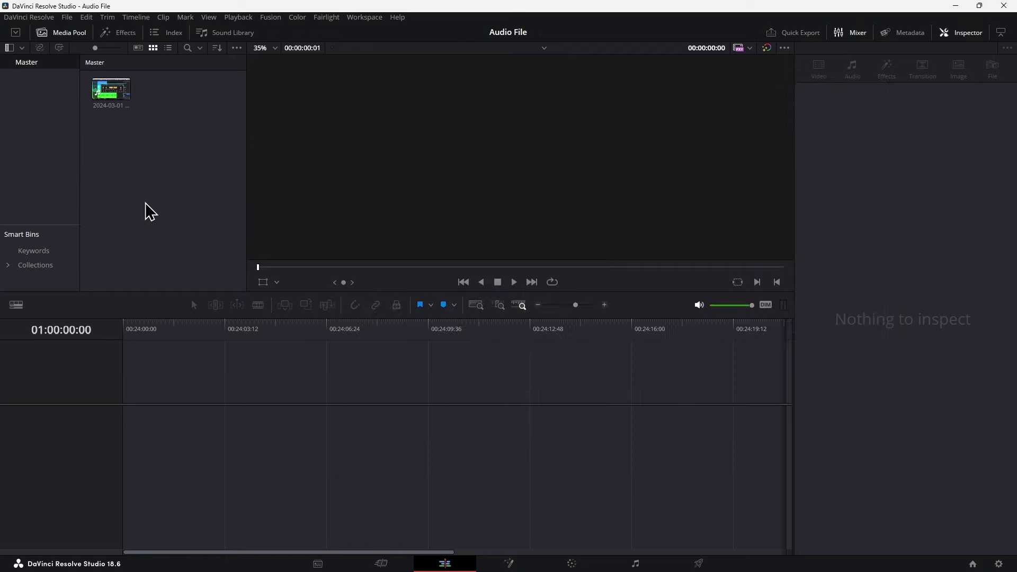
drag(112, 97, 125, 439)
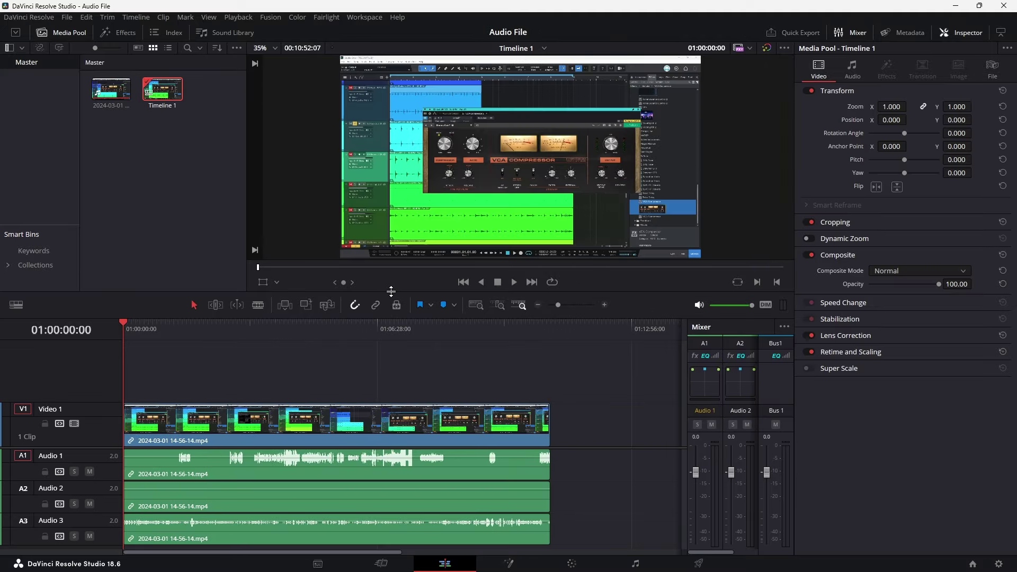
drag(397, 292, 439, 184)
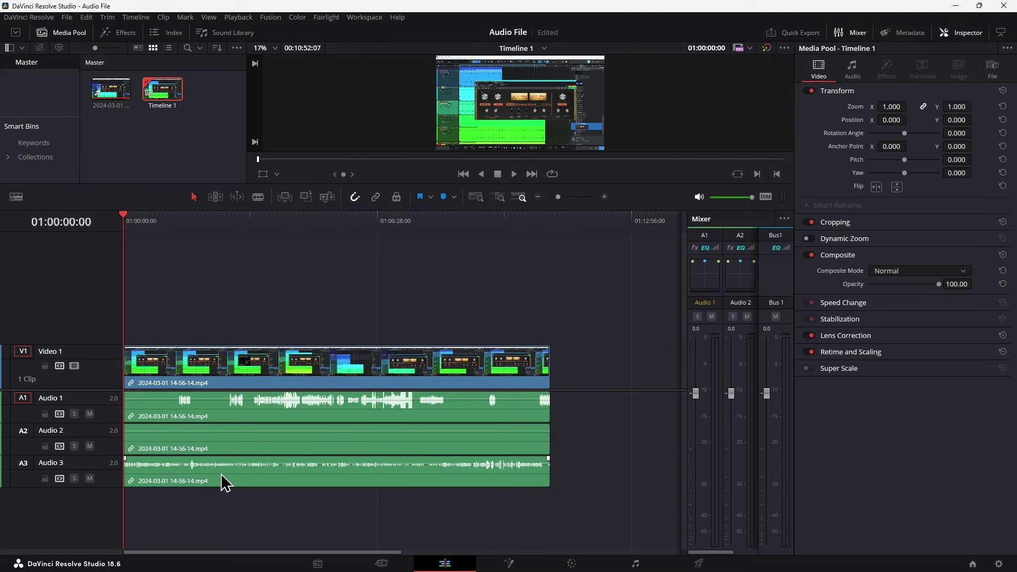
- Make the Audio 1, 2 and 3 tracks taller and move the playhead to 01:00:38:48
drag(92, 423, 94, 441)
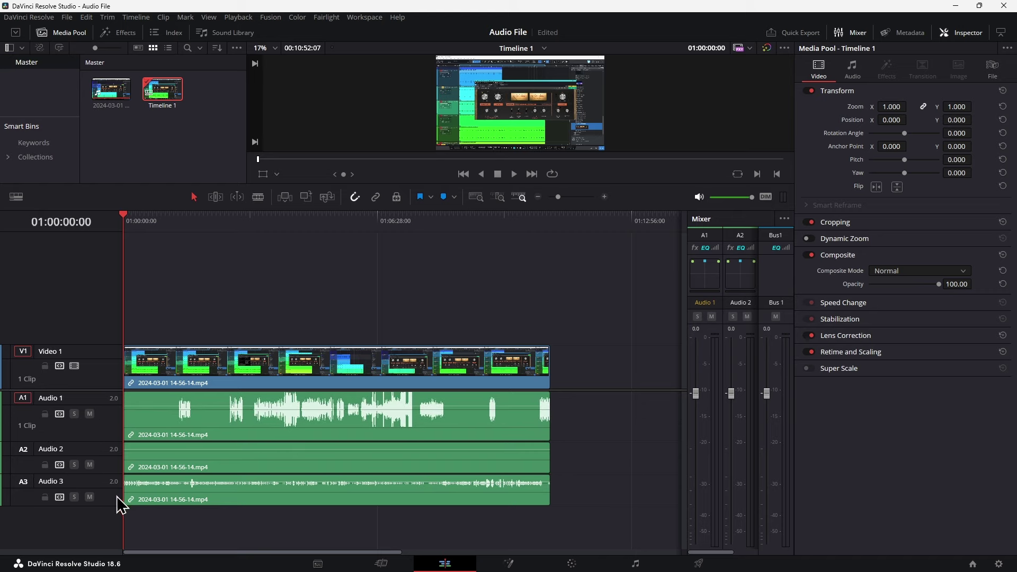
drag(112, 503, 101, 536)
drag(109, 475, 99, 487)
click(149, 227)
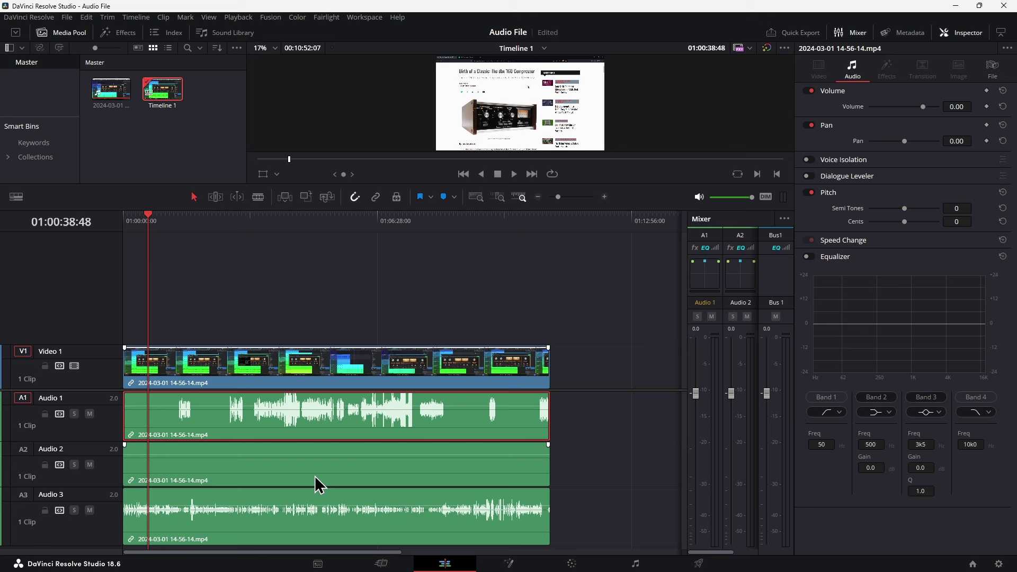
- Select the Audio 2 and Audio 1 clips and open the Effects library
click(316, 479)
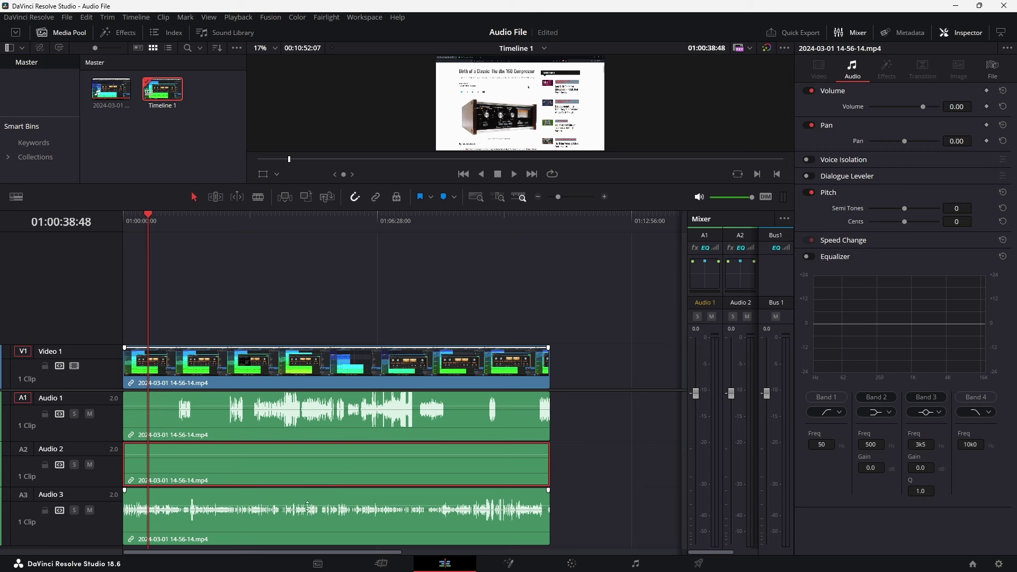
click(315, 430)
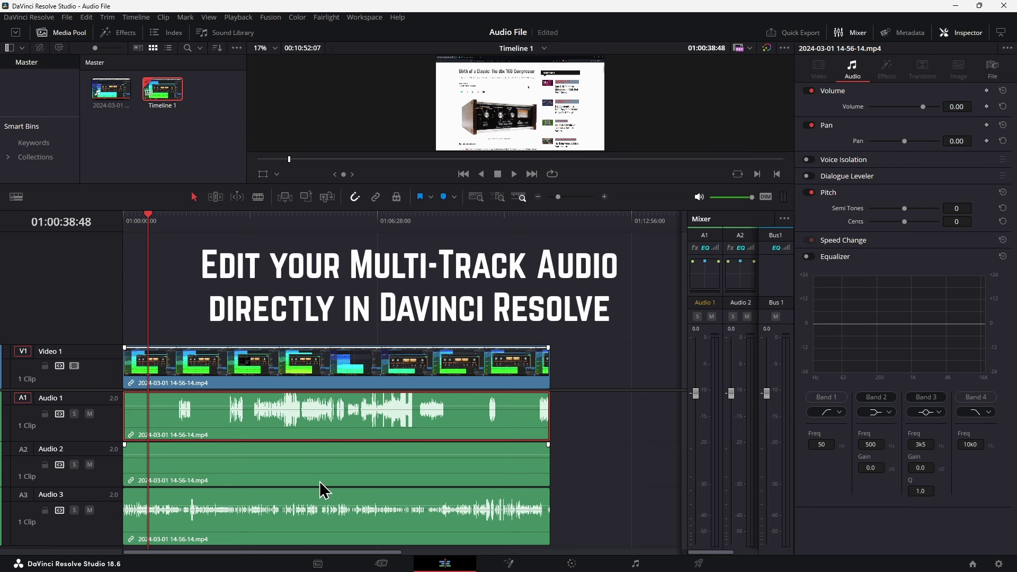
click(127, 36)
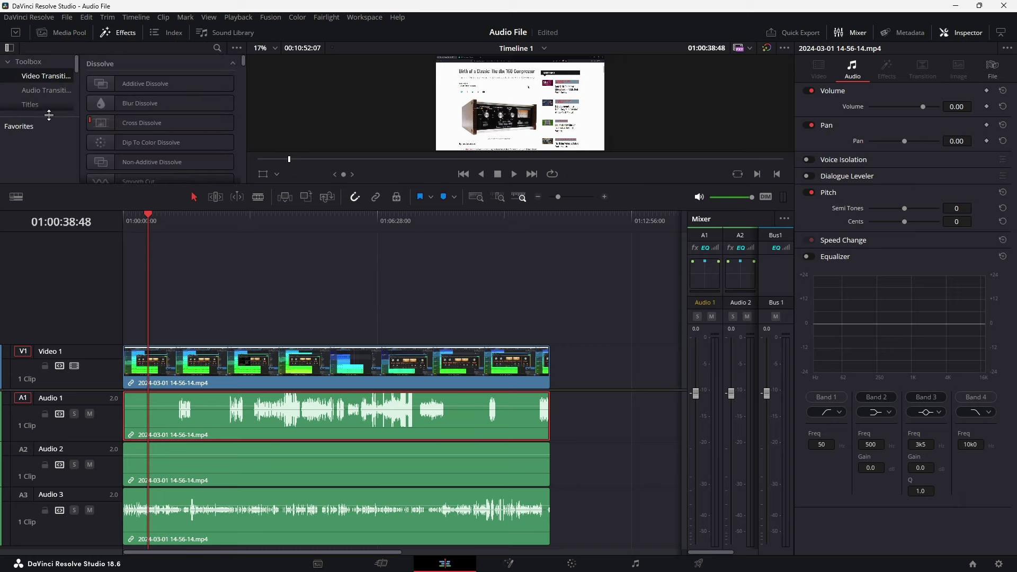
- Scroll the Toolbox tree to the Audio FX categories, then switch to Studio One
drag(49, 115, 49, 144)
scroll(50, 109, down, 4)
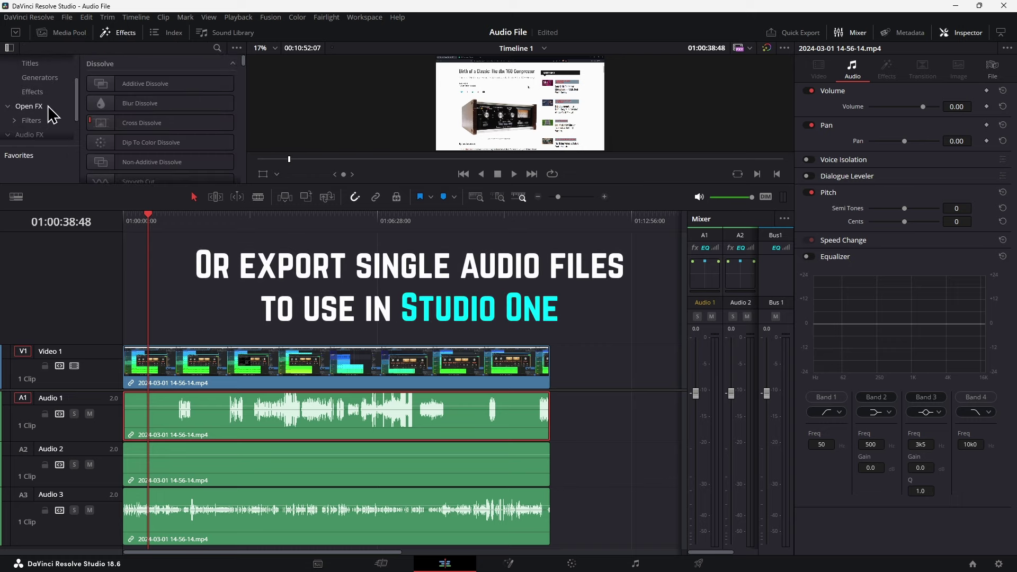
scroll(50, 115, down, 2)
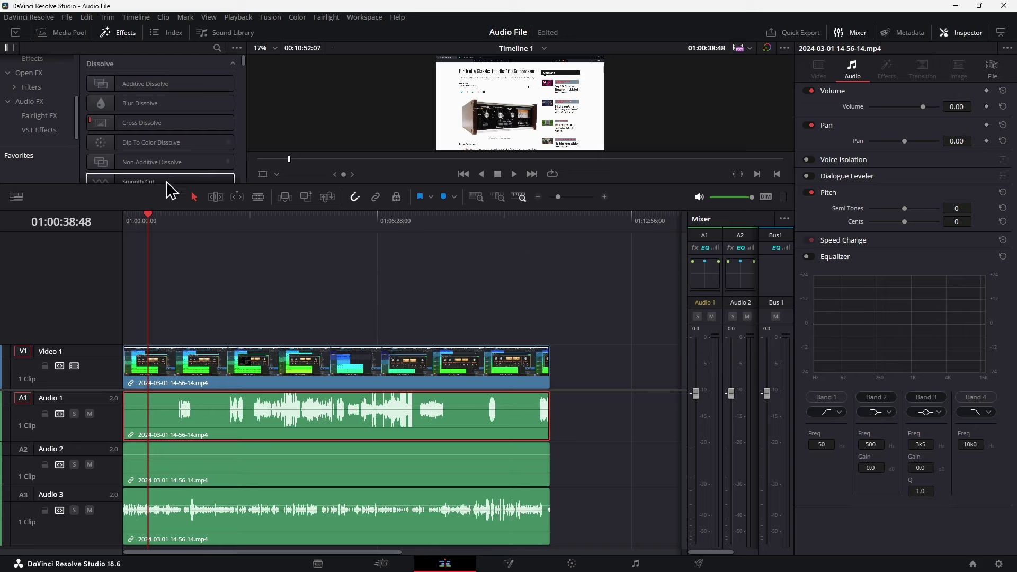
click(590, 565)
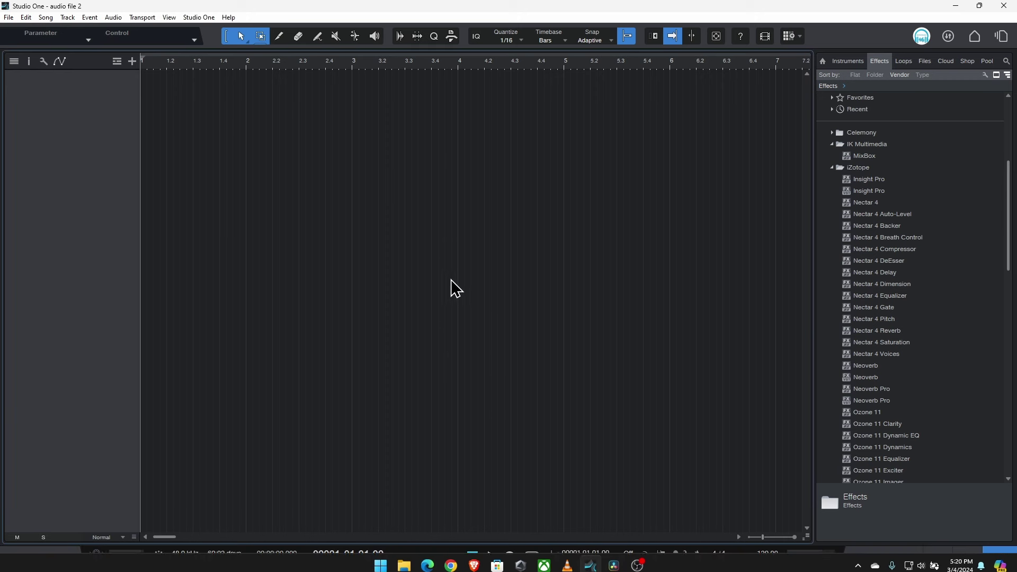
click(404, 560)
drag(679, 221, 159, 185)
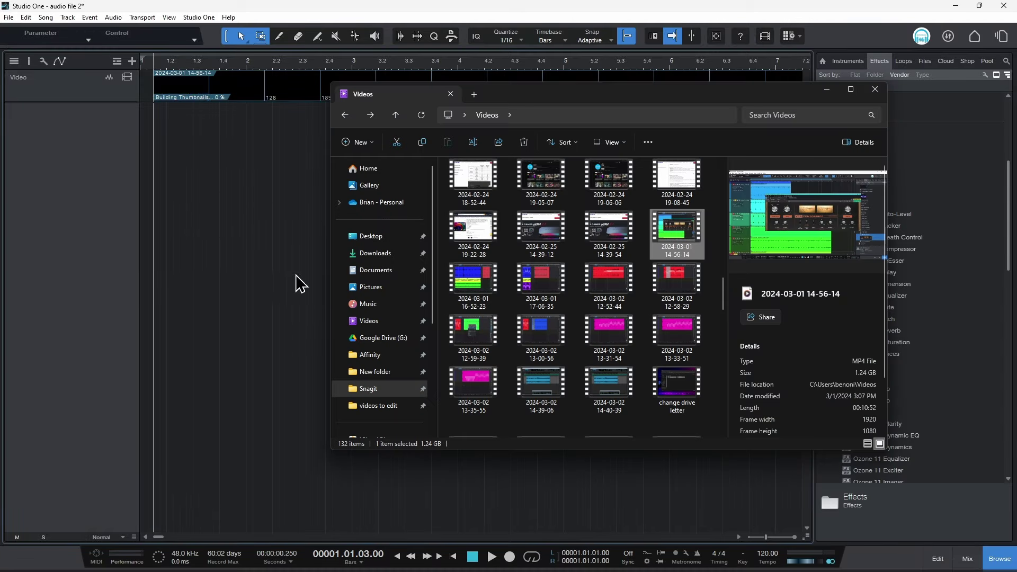
click(827, 90)
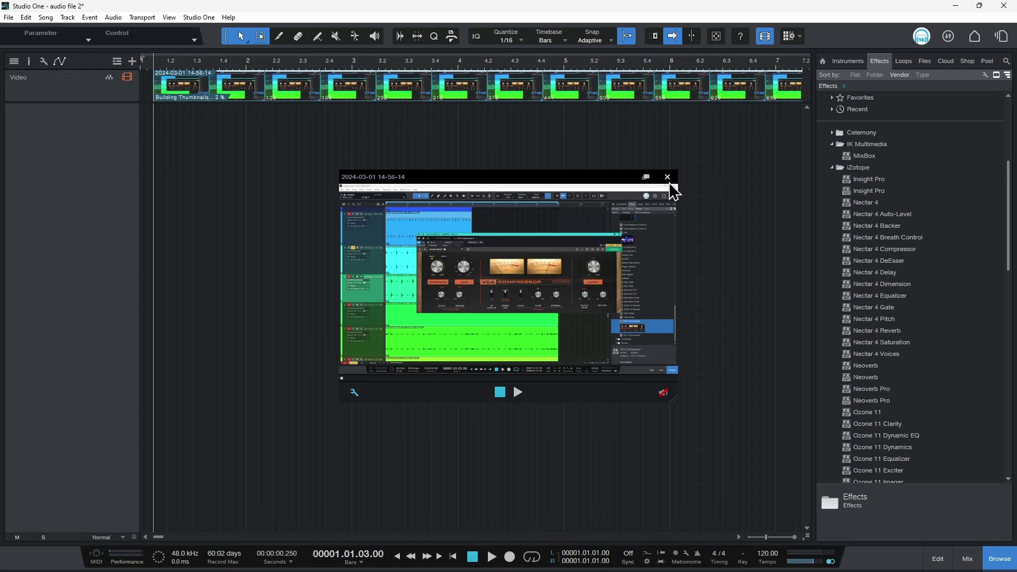
click(668, 177)
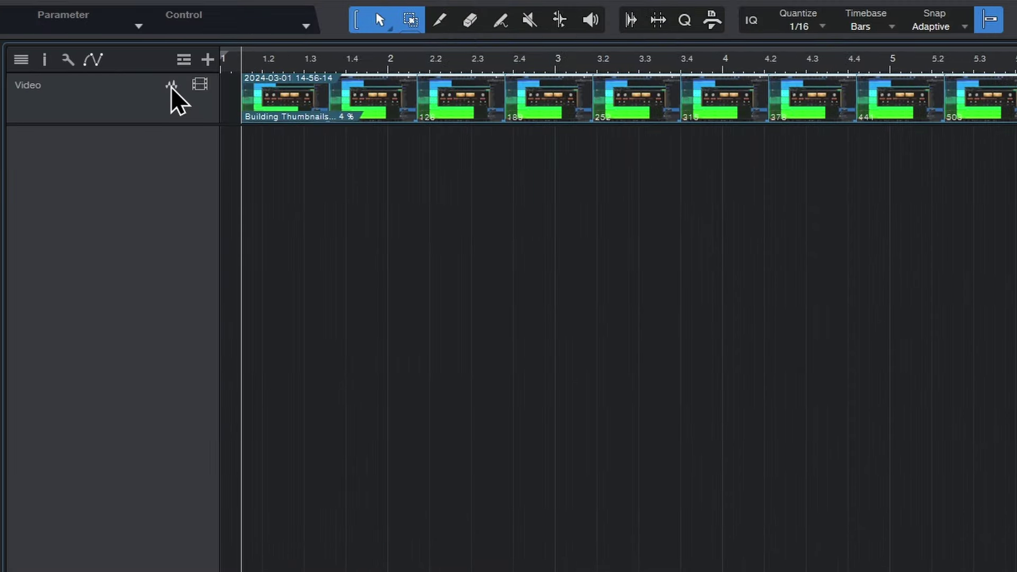
click(864, 422)
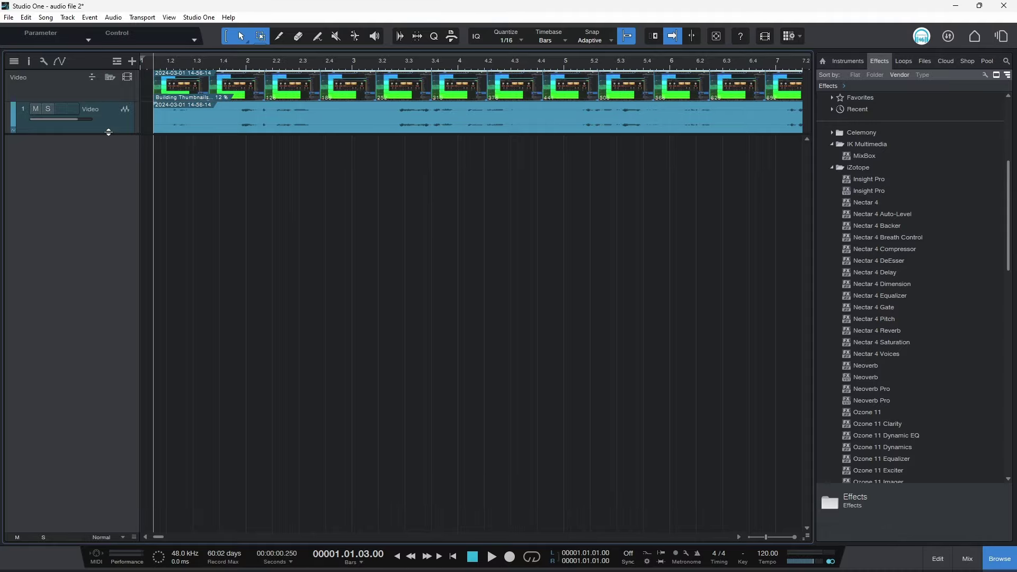
- Enlarge the extracted audio track and delete the video clip from the video track
drag(108, 133, 95, 317)
drag(274, 261, 369, 272)
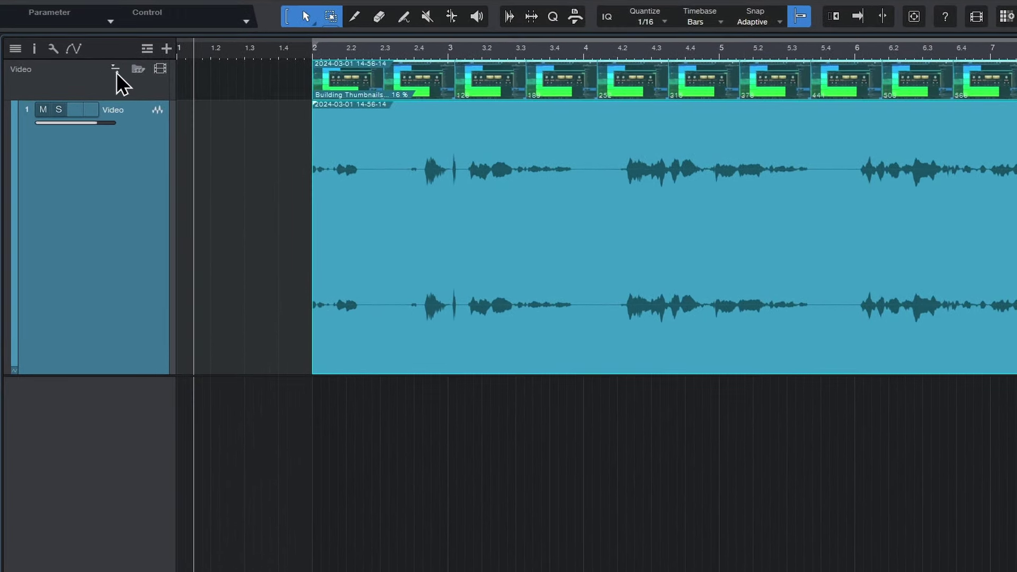
click(243, 213)
click(454, 83)
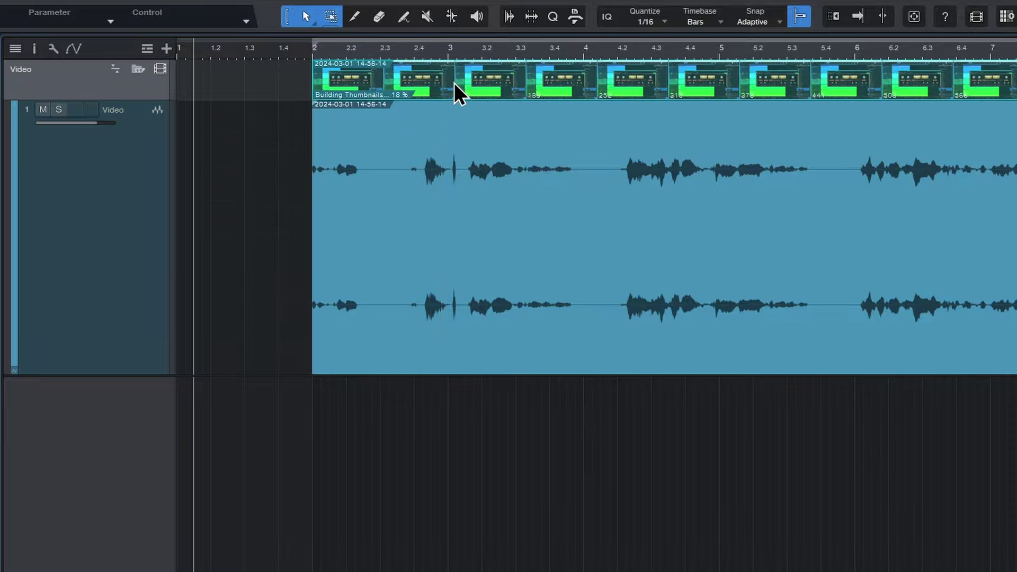
key(Delete)
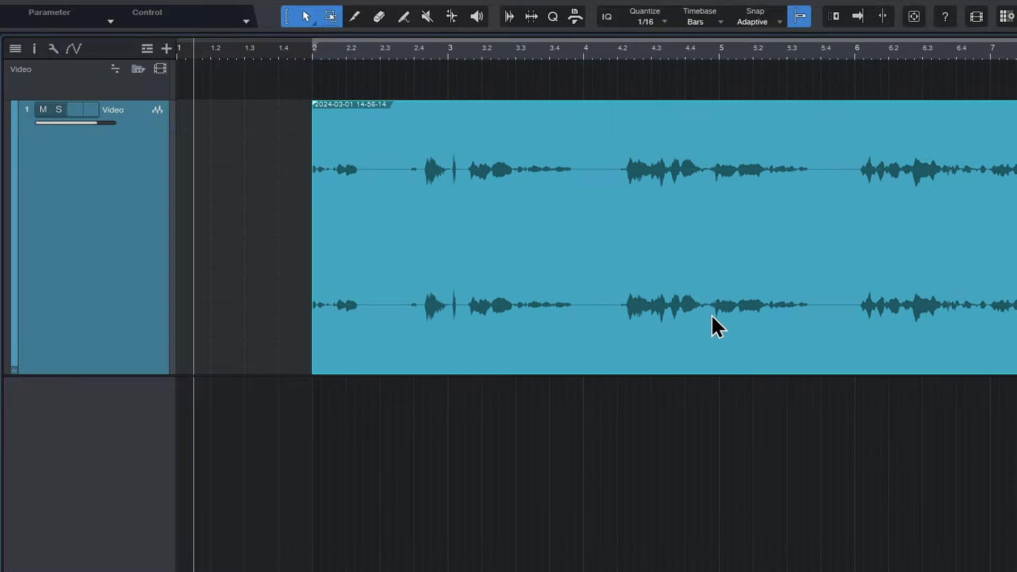
- Reposition the lone audio event to start around bar 24, zoomed out to show it whole
drag(716, 314, 496, 298)
drag(598, 50, 561, 5)
drag(566, 52, 565, 26)
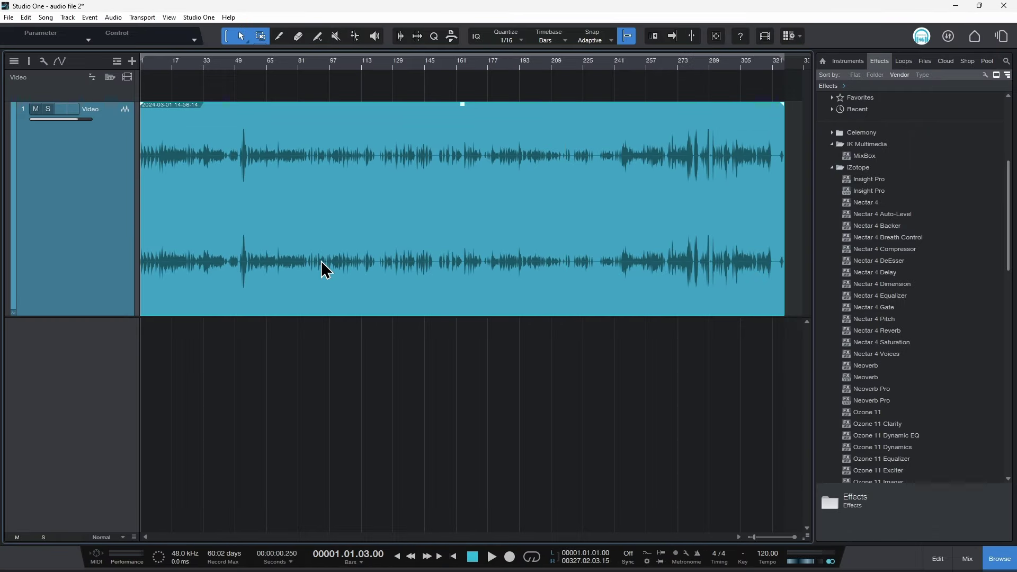
mouse_move(325, 303)
mouse_down()
mouse_move(430, 281)
mouse_move(334, 285)
mouse_up()
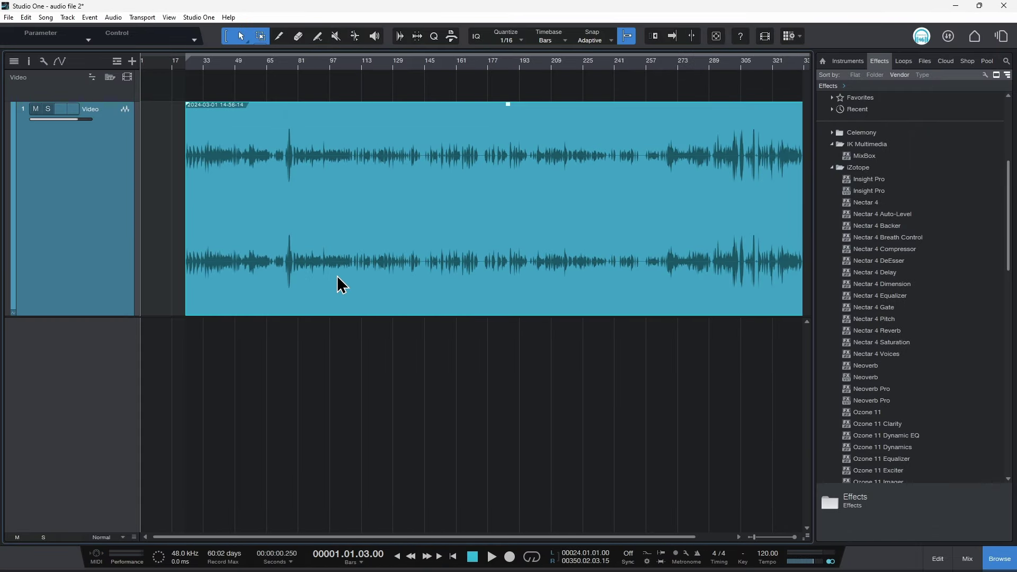
- Inspect the Audio 3 clip in DaVinci Resolve, then return to the Studio One song
click(616, 561)
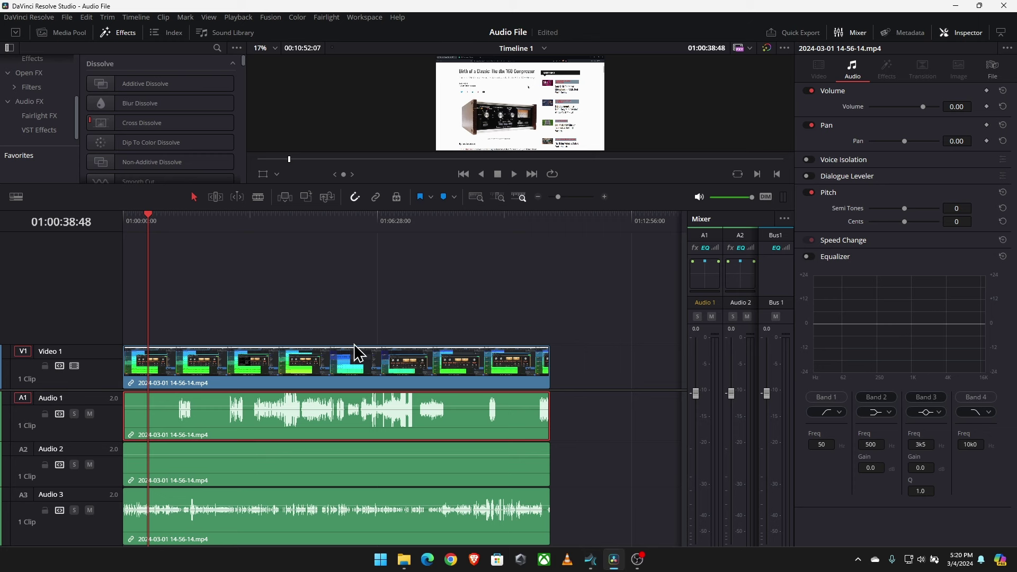
click(324, 537)
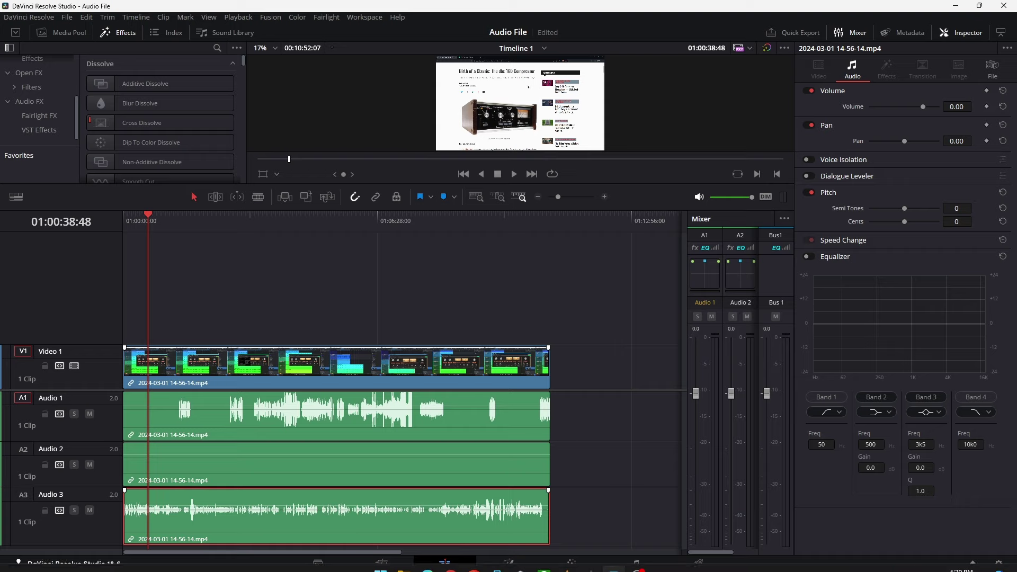
click(596, 563)
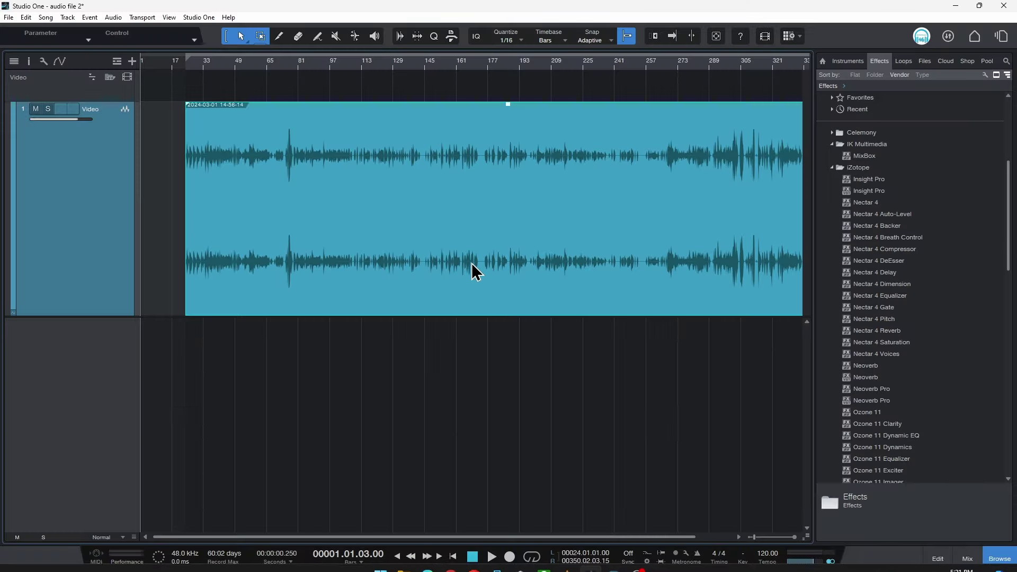
- Shift the audio event earlier to around bar 7, listen briefly from bar 133, and bring OBS onscreen
drag(474, 270, 439, 263)
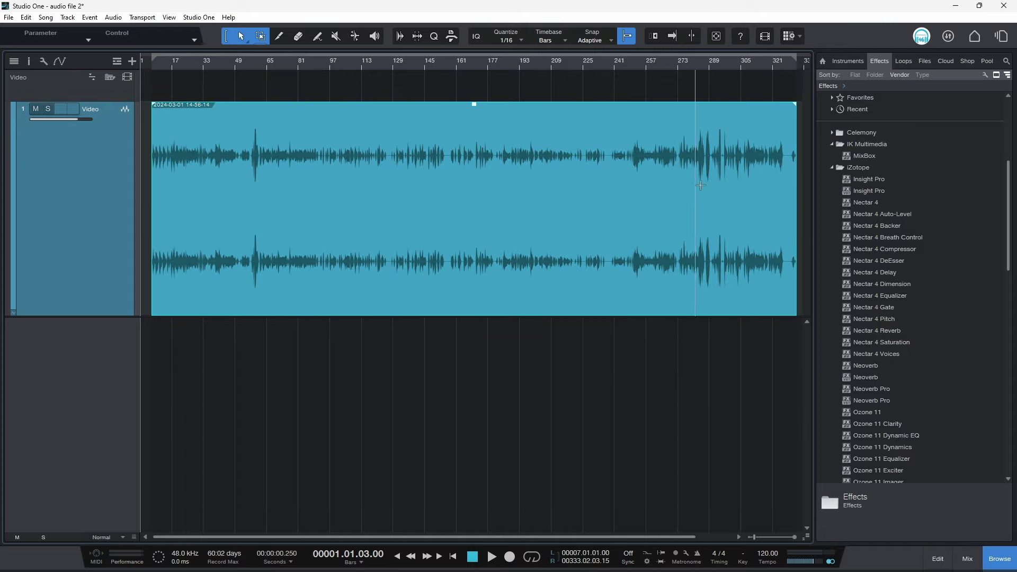
click(401, 67)
key(f)
key(space)
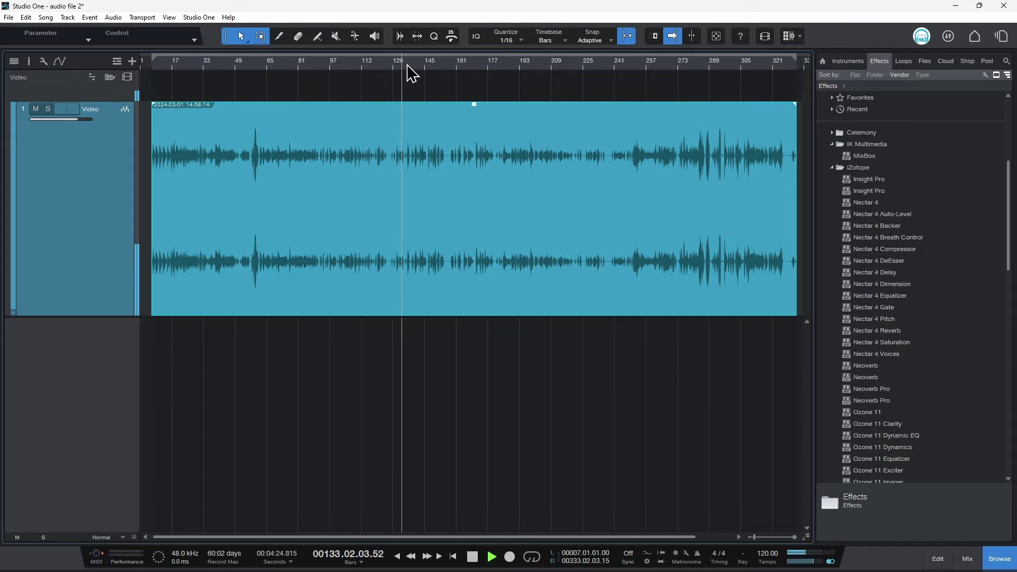
key(space)
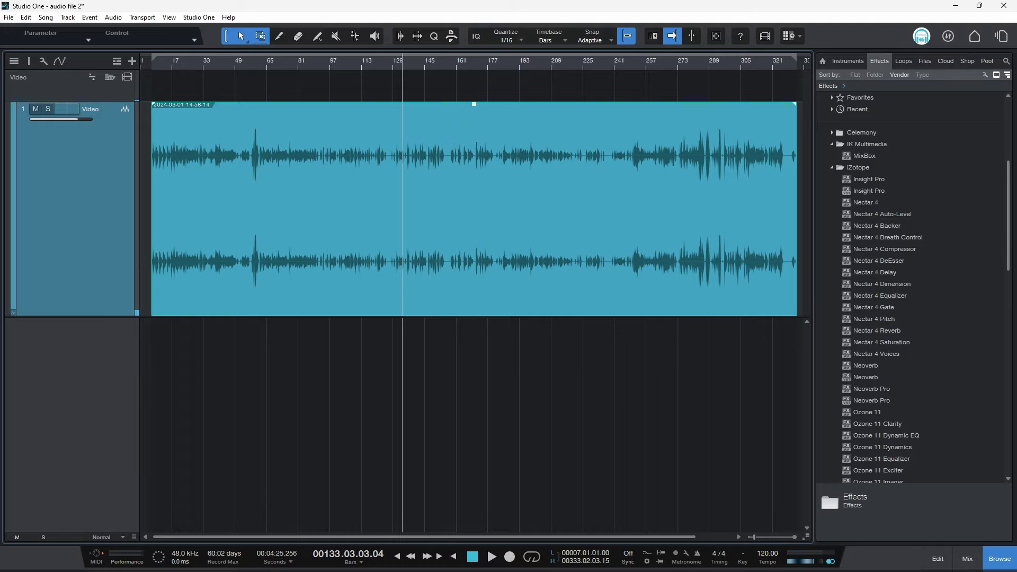
drag(1, 329, 481, 69)
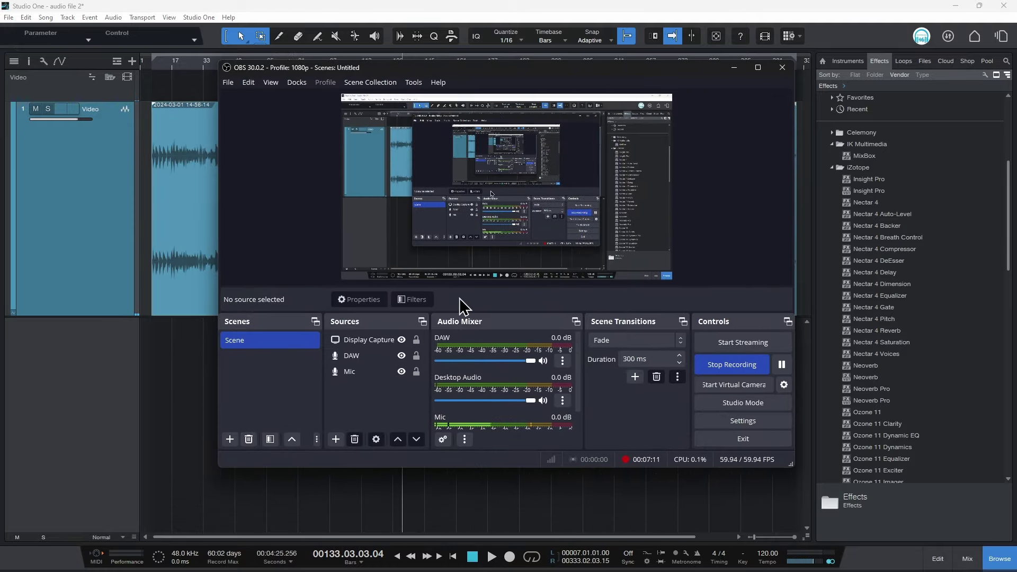
- Scroll the OBS Audio Mixer to the Mic meter, then slide OBS off the left edge
scroll(506, 382, down, 2)
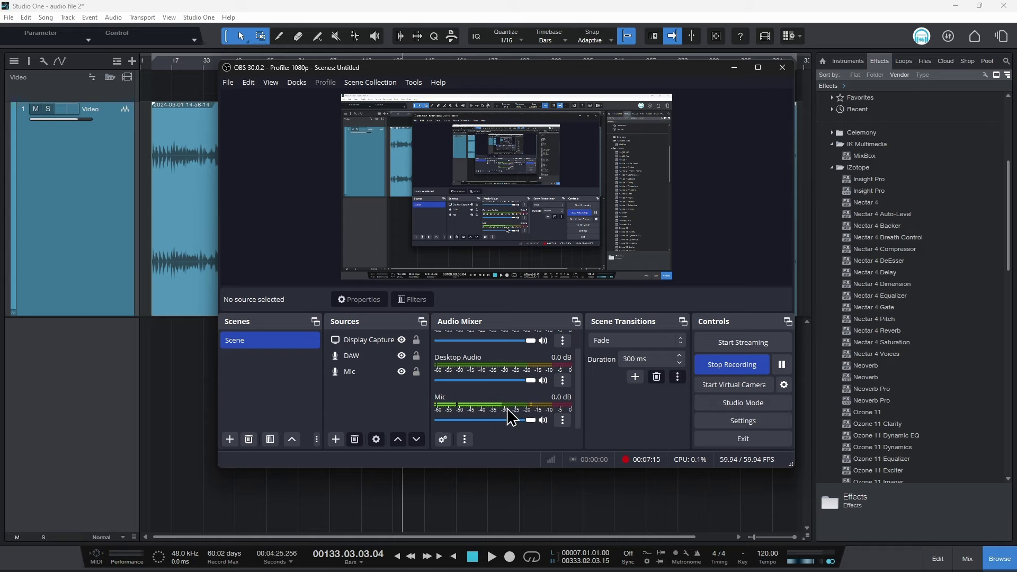
drag(676, 71, 0, 114)
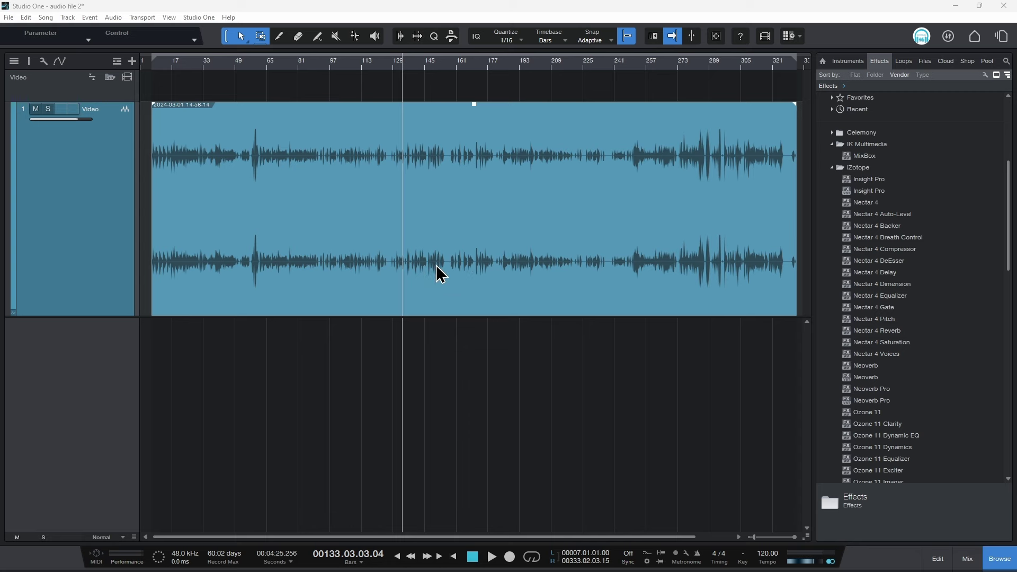
- Drag and drop back the Audio 3 clip in Resolve, then nudge Studio One's audio event to bar 5
click(613, 559)
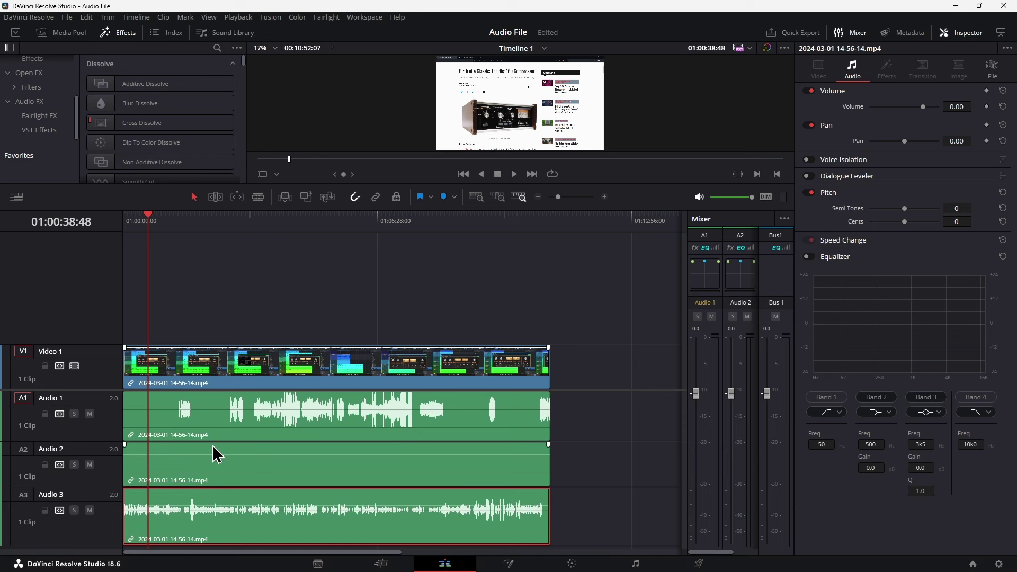
drag(344, 522, 286, 515)
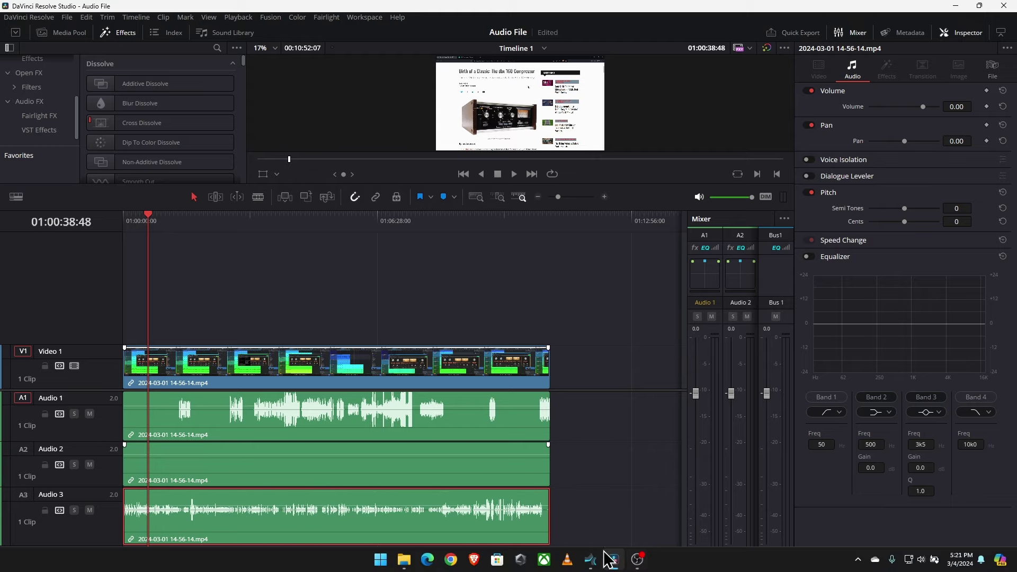
click(586, 561)
drag(302, 276, 288, 253)
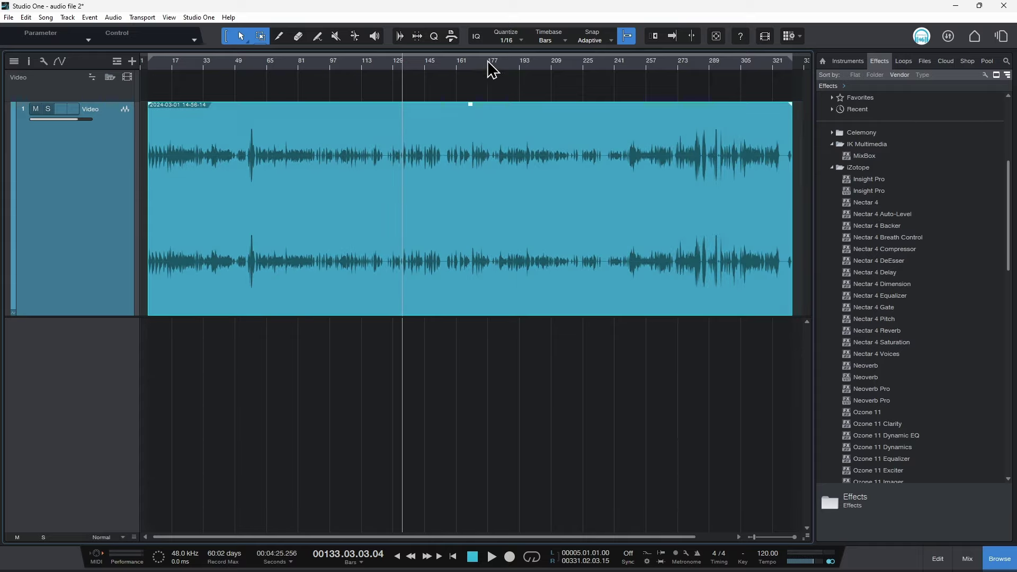
- Zoom the arrangement out and create the new empty song gttggg
drag(511, 67, 510, 46)
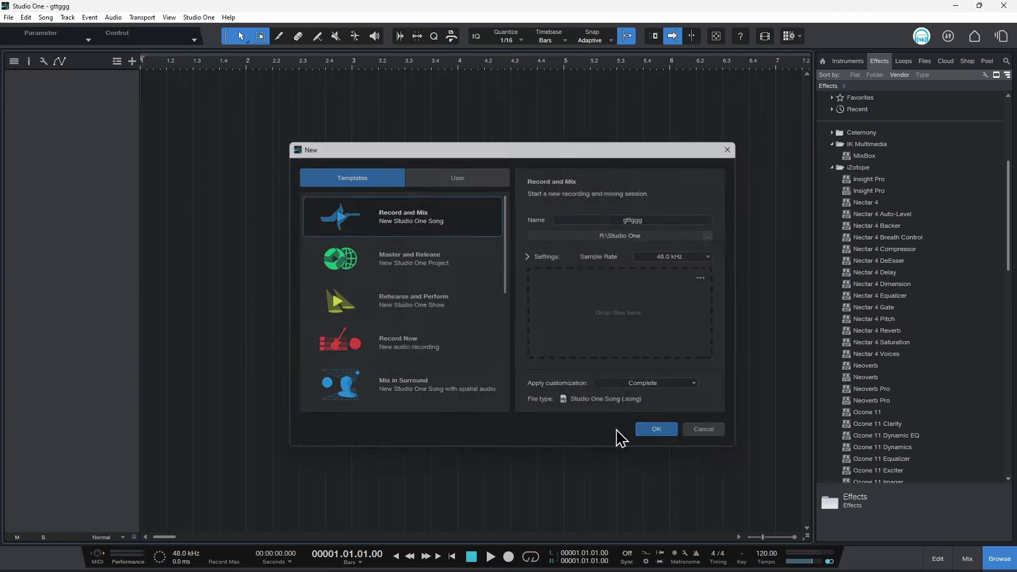
key(Return)
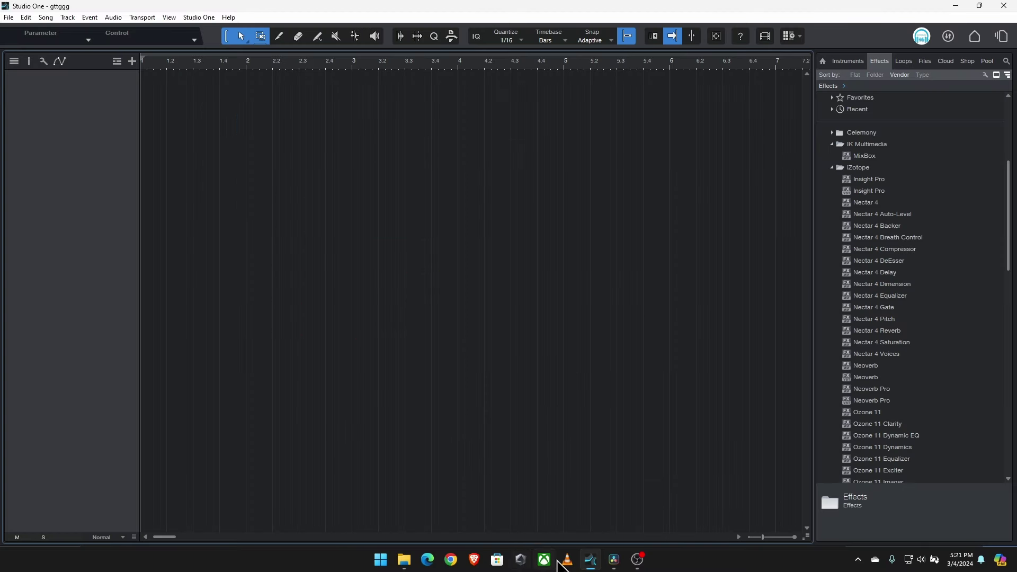
- Import the P1002054 video from the Videos folder onto the song's timeline
click(404, 560)
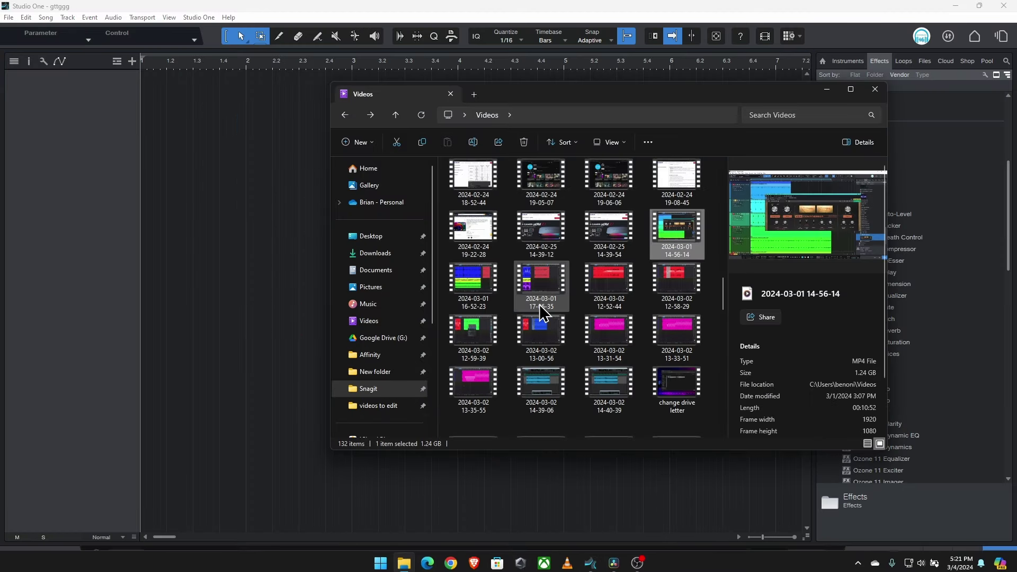
scroll(542, 313, down, 10)
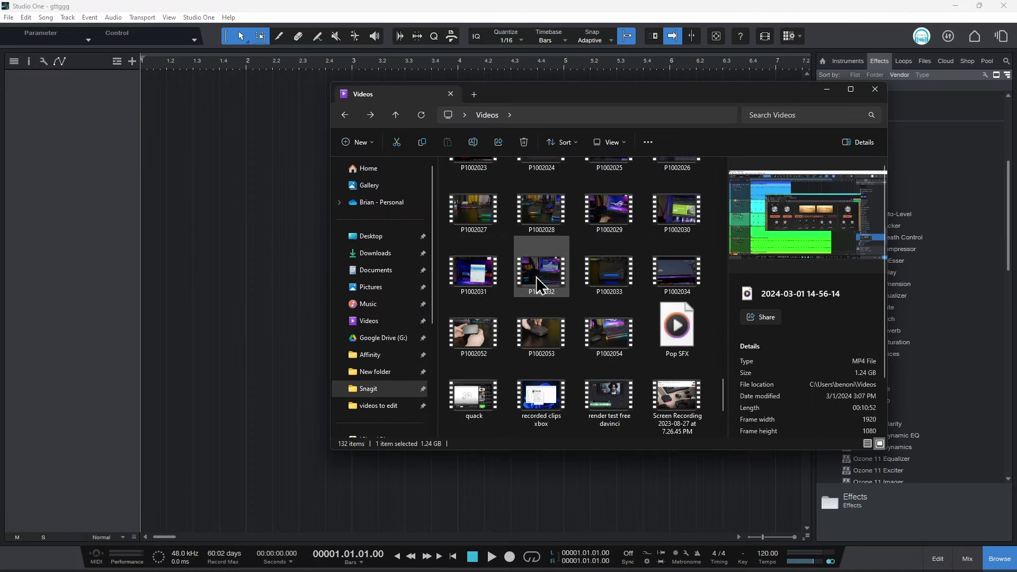
scroll(551, 297, up, 2)
click(620, 307)
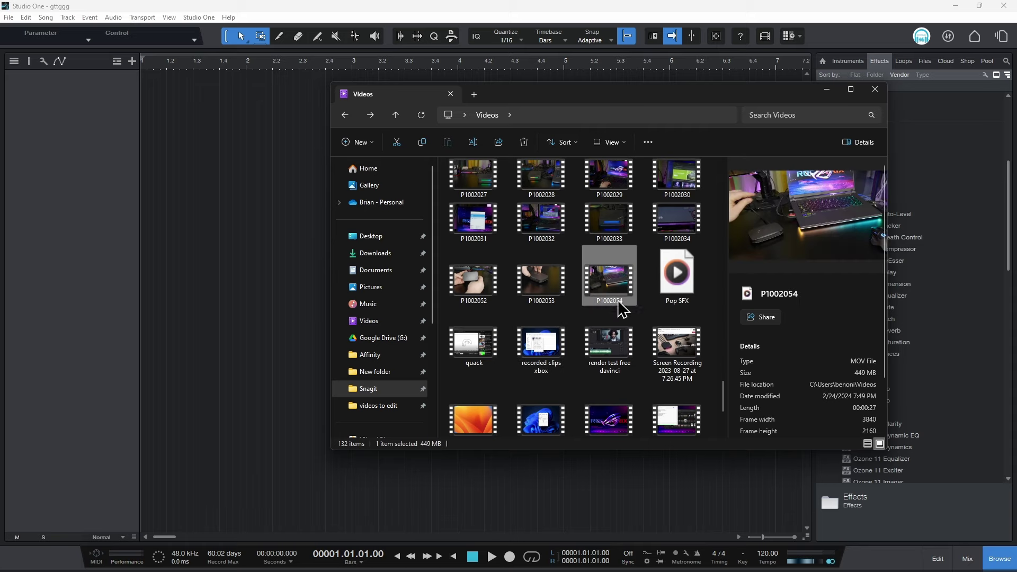
drag(620, 297, 154, 177)
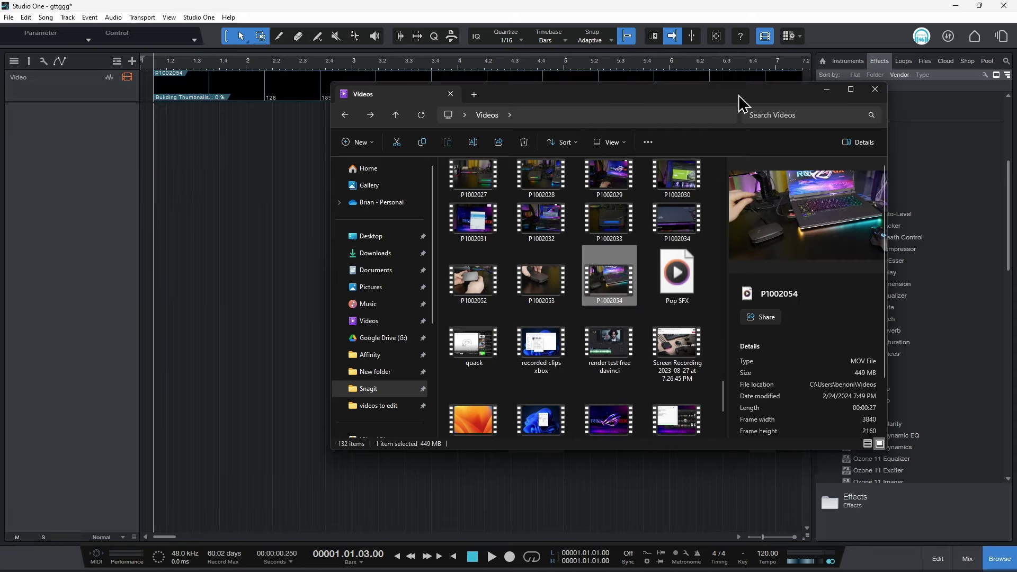
click(827, 89)
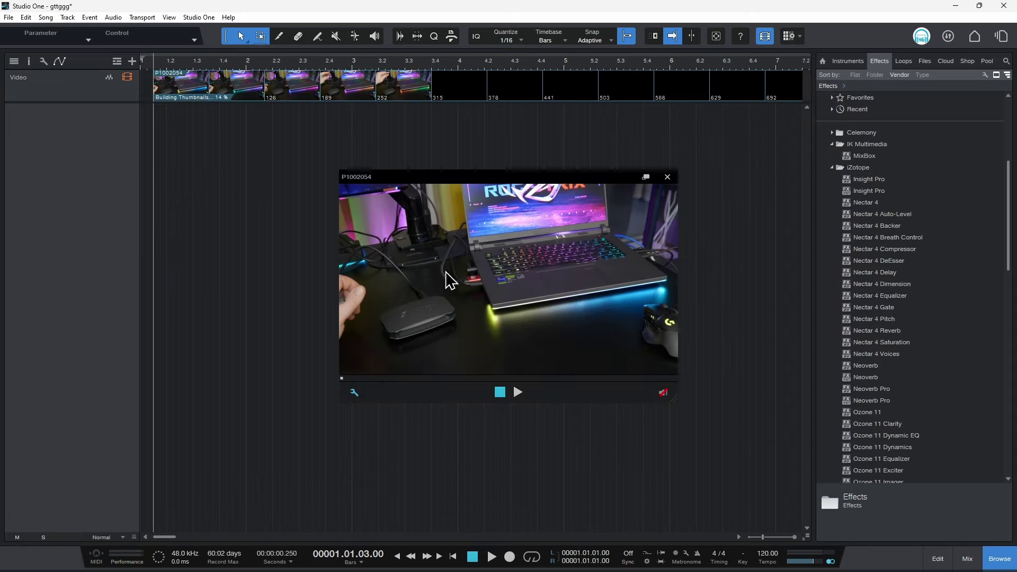
click(668, 177)
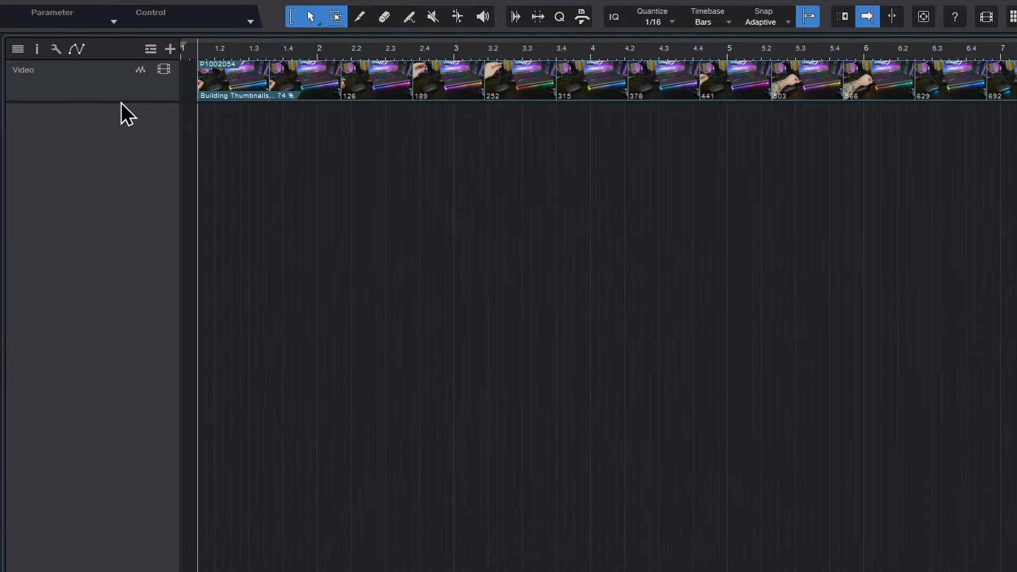
- Enlarge the Video track and extract its sound onto a new audio track
drag(93, 103, 94, 229)
drag(122, 265, 123, 262)
click(141, 73)
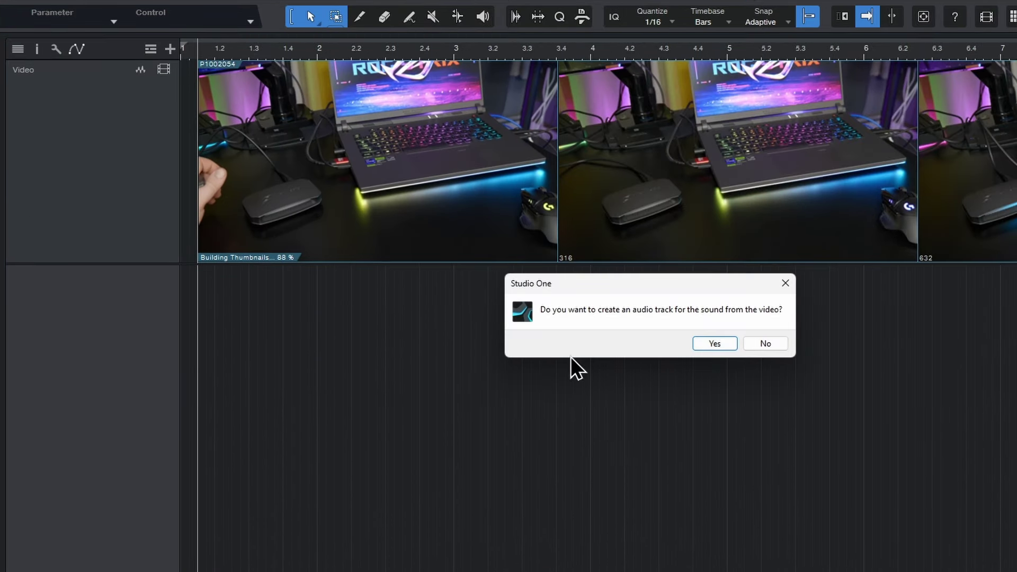
click(713, 343)
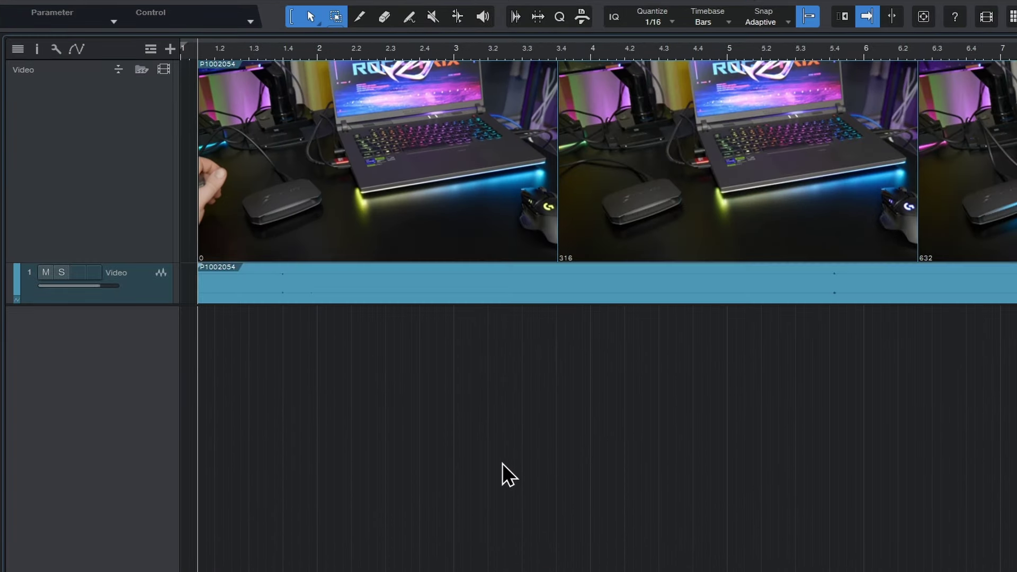
- Enlarge the audio track, raise its event gain to about 12.9 dB, and delete the video event
drag(140, 303, 141, 494)
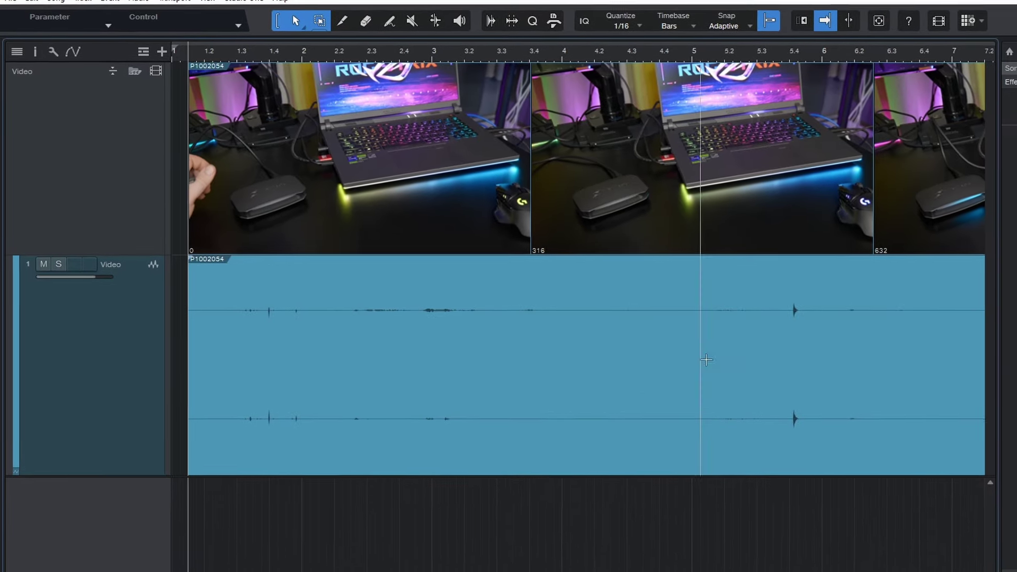
drag(789, 266, 785, 196)
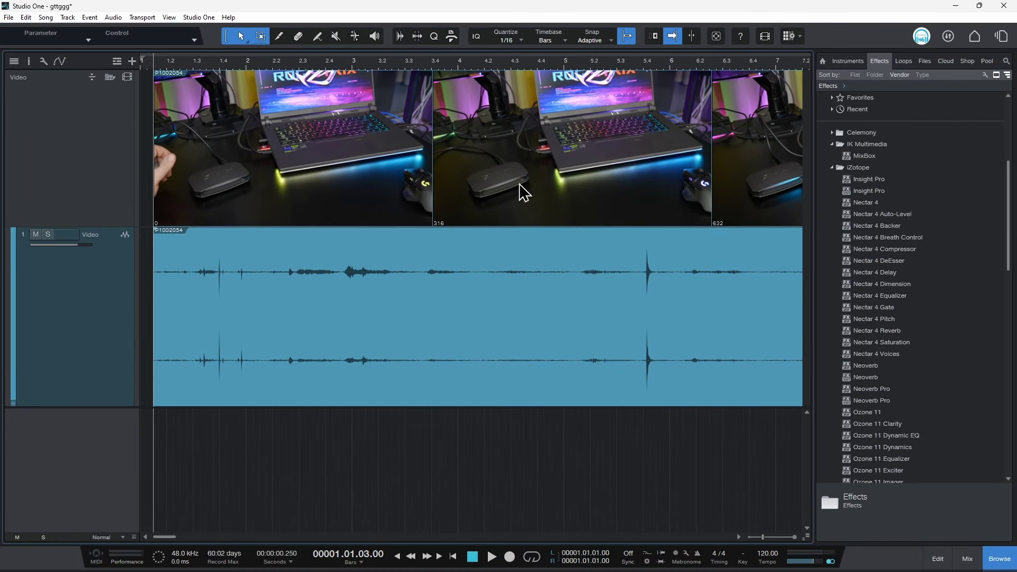
click(420, 321)
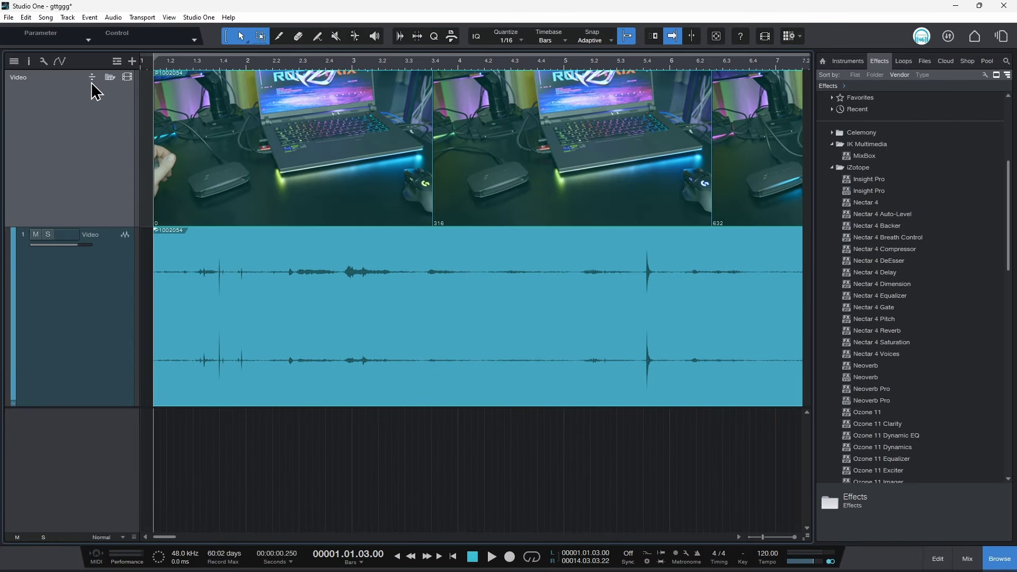
drag(282, 180, 340, 177)
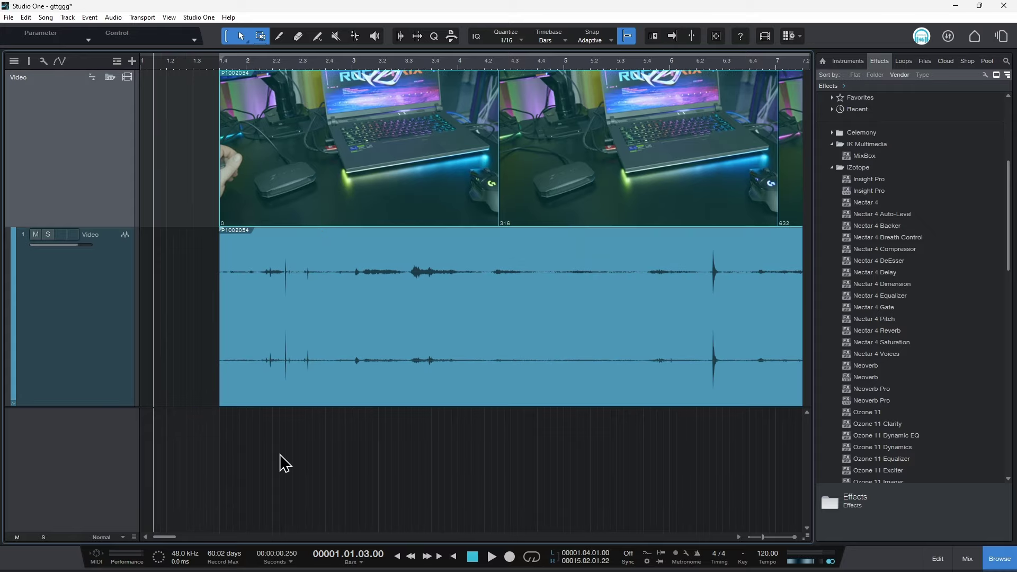
key(Delete)
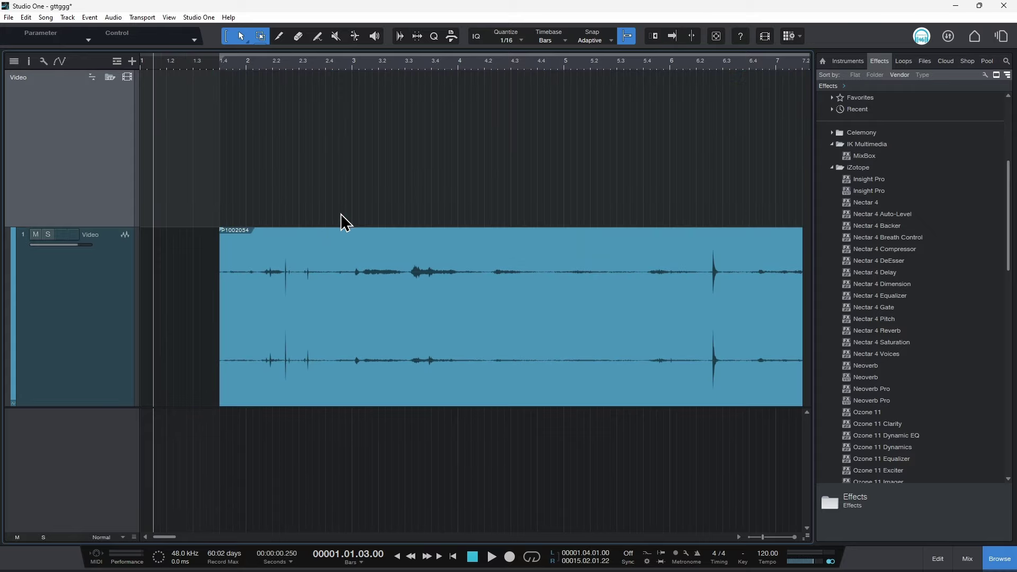
- Move the audio event back to bar 1 and split it at bar 10.03
drag(485, 377, 386, 383)
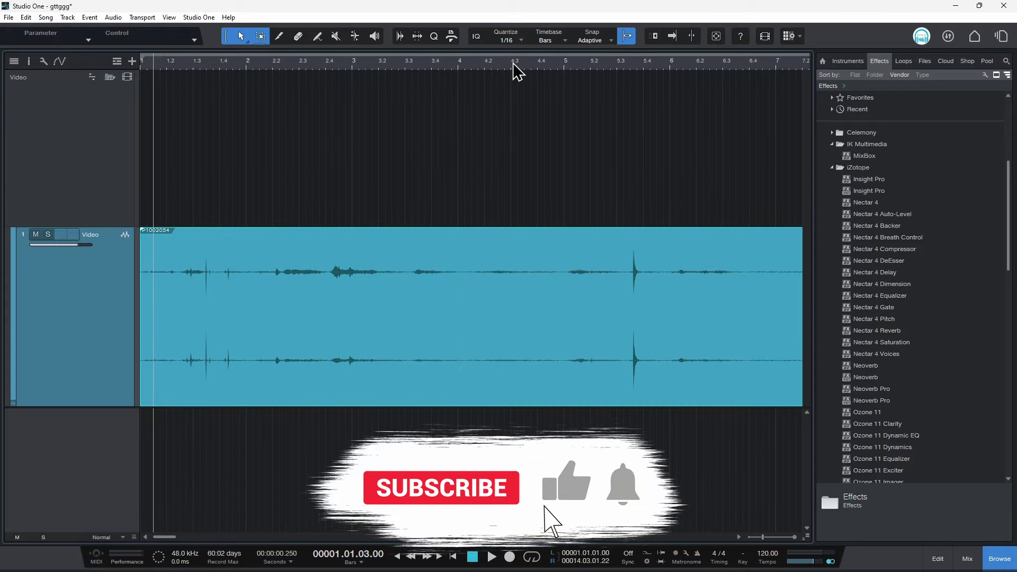
drag(515, 65, 532, 41)
click(386, 259)
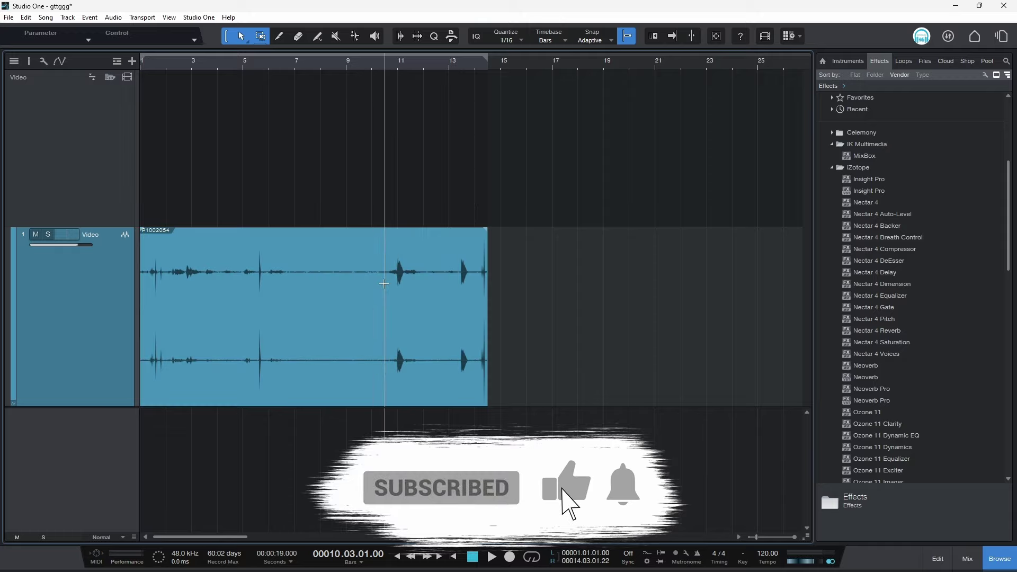
key(alt+x)
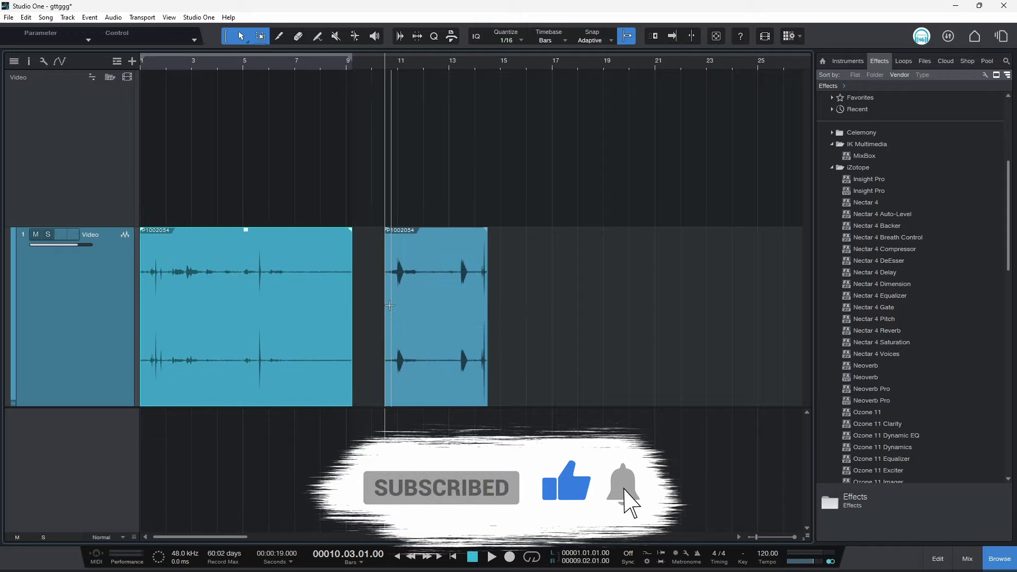